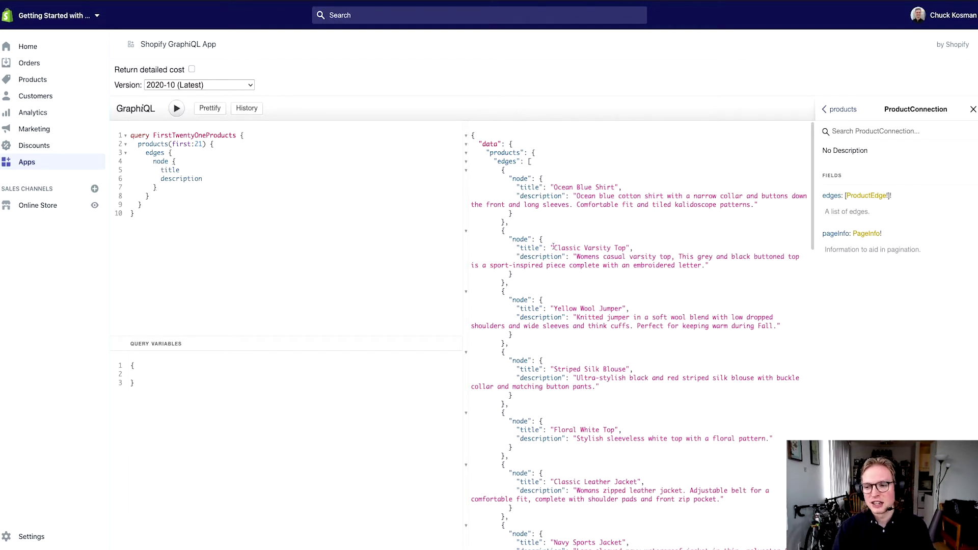
{"action": "scroll", "coordinate": [552, 247], "scroll_direction": "down", "scroll_amount": 3}
{"action": "scroll", "coordinate": [553, 247], "scroll_direction": "down", "scroll_amount": 3}
{"action": "scroll", "coordinate": [553, 246], "scroll_direction": "down", "scroll_amount": 7}
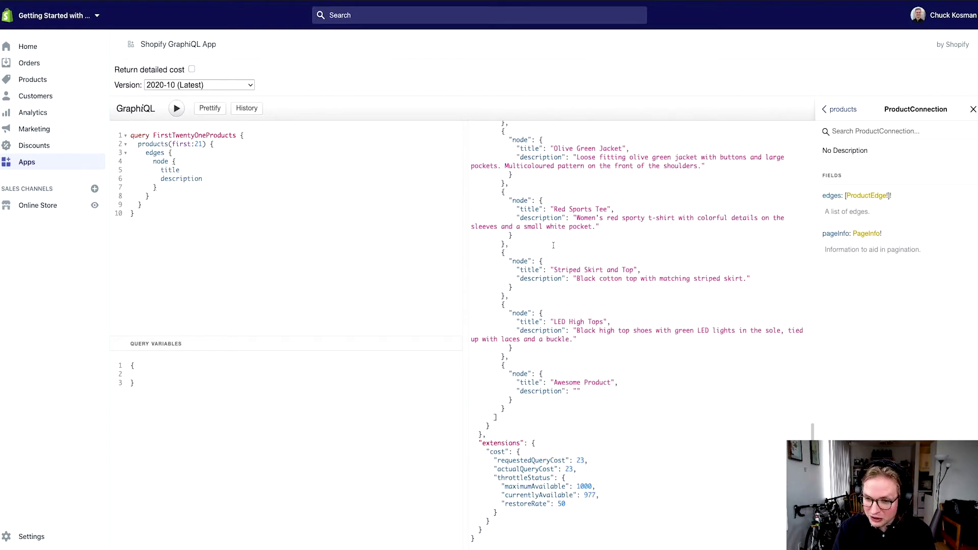
{"action": "scroll", "coordinate": [553, 247], "scroll_direction": "up", "scroll_amount": 10}
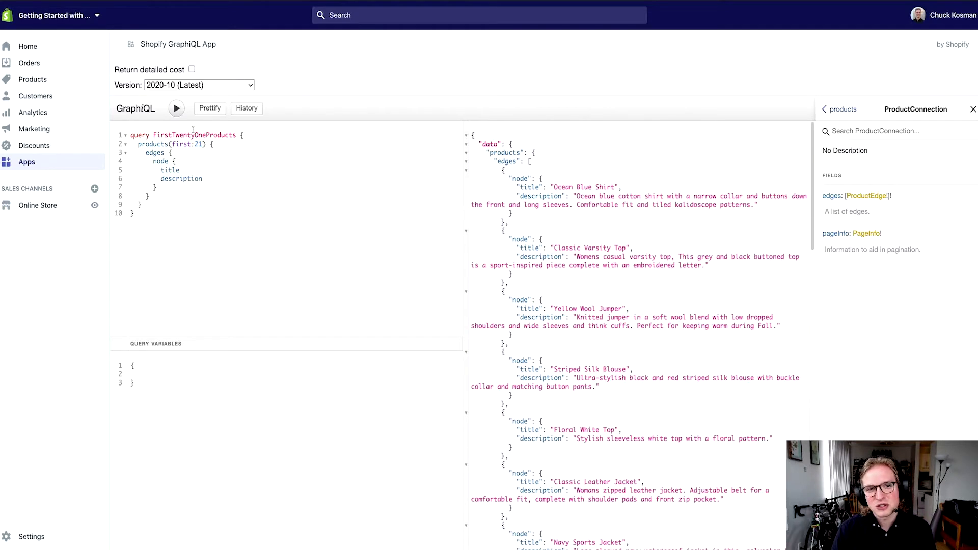
- Add a tags field under description and rerun the FirstTwentyOneProducts query
{"action": "mouse_move", "coordinate": [153, 135]}
{"action": "left_mouse_down"}
{"action": "mouse_move", "coordinate": [236, 135]}
{"action": "mouse_move", "coordinate": [169, 145]}
{"action": "left_mouse_up"}
{"action": "left_click", "coordinate": [203, 144]}
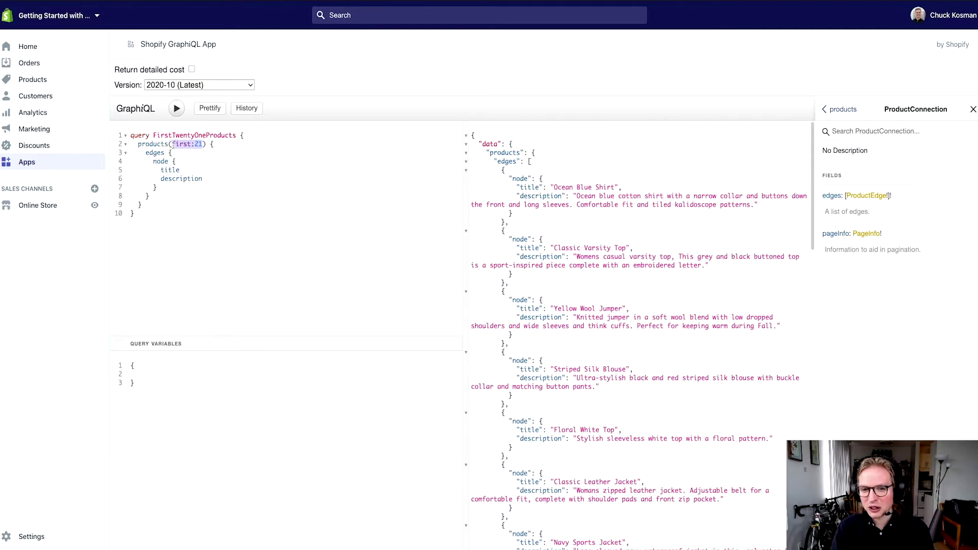
{"action": "left_click", "coordinate": [173, 144]}
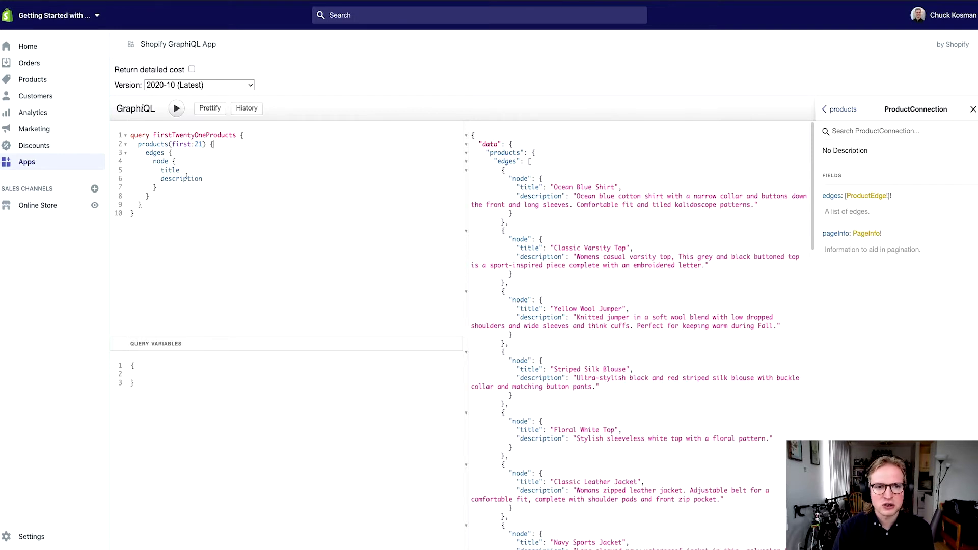
{"action": "key", "text": "Return"}
{"action": "type", "text": "tags"}
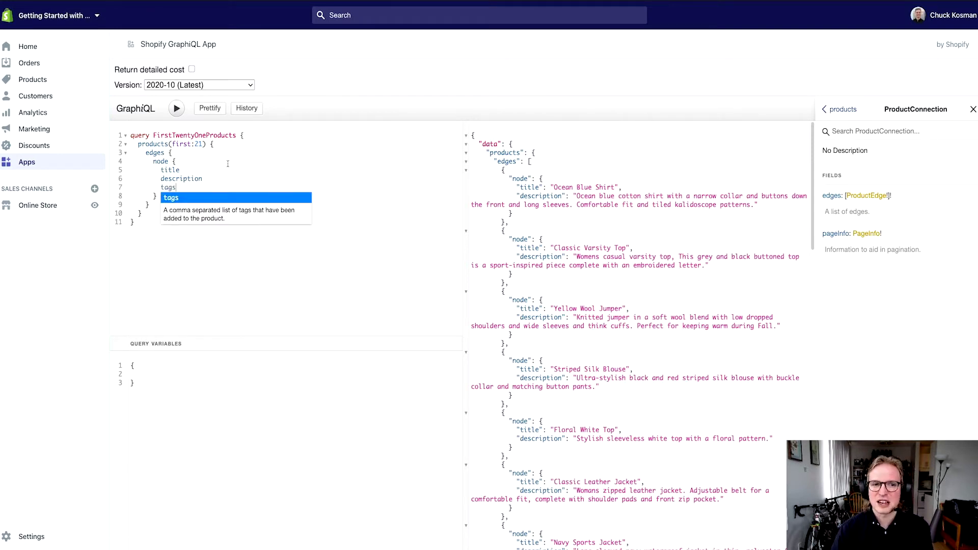
{"action": "key", "text": "Escape"}
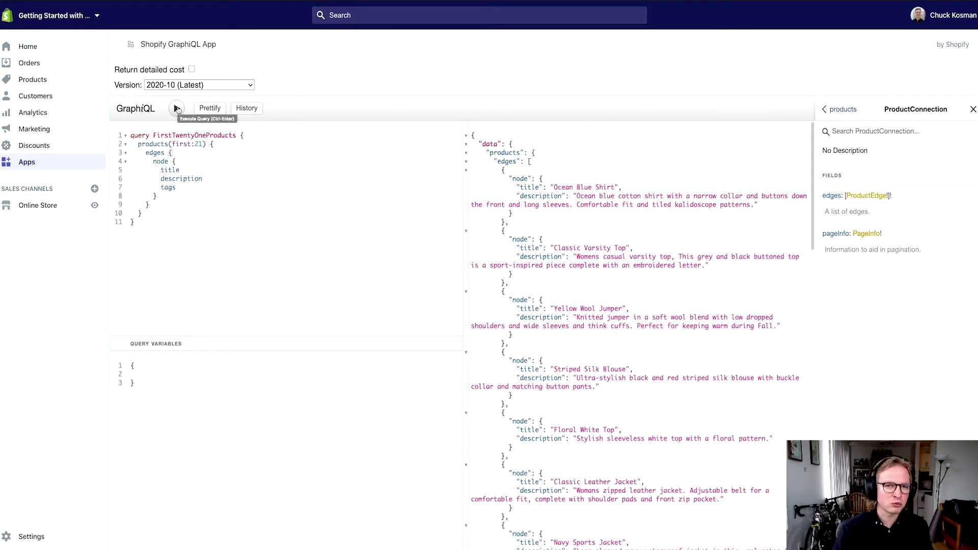
{"action": "left_click", "coordinate": [176, 109]}
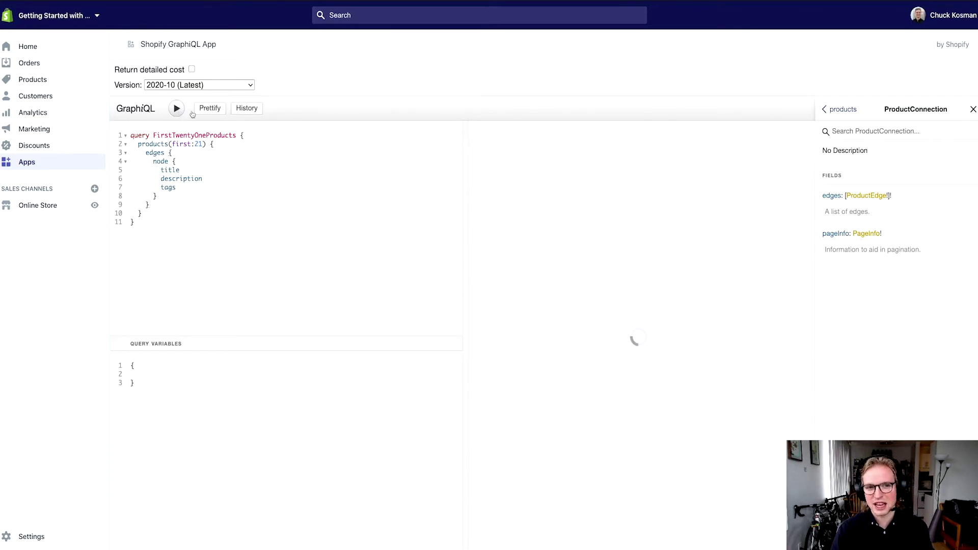
{"action": "scroll", "coordinate": [638, 341], "scroll_direction": "down", "scroll_amount": 5}
{"action": "scroll", "coordinate": [604, 225], "scroll_direction": "down", "scroll_amount": 3}
{"action": "scroll", "coordinate": [604, 225], "scroll_direction": "down", "scroll_amount": 5}
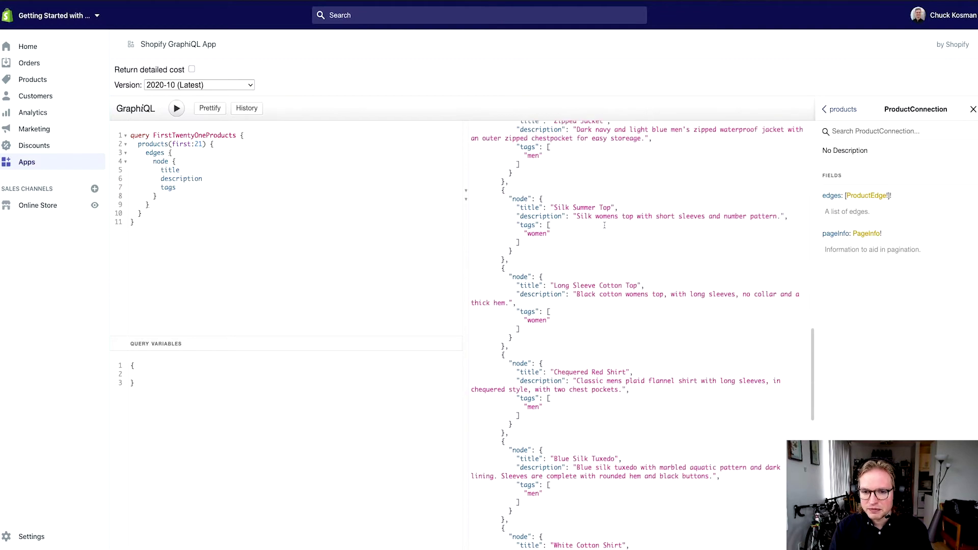
{"action": "scroll", "coordinate": [604, 225], "scroll_direction": "down", "scroll_amount": 5}
{"action": "scroll", "coordinate": [604, 225], "scroll_direction": "down", "scroll_amount": 5}
{"action": "scroll", "coordinate": [603, 225], "scroll_direction": "down", "scroll_amount": 3}
{"action": "scroll", "coordinate": [604, 225], "scroll_direction": "down", "scroll_amount": 1}
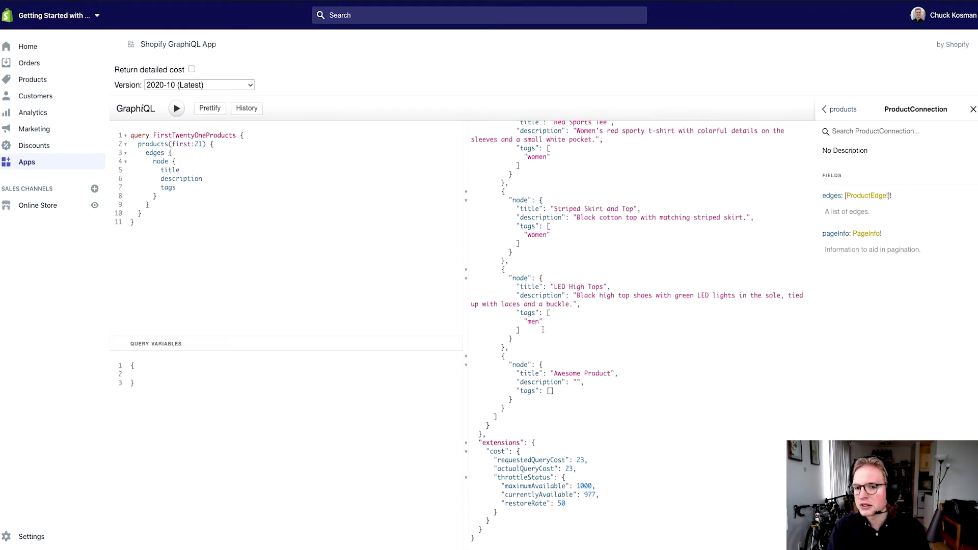
{"action": "scroll", "coordinate": [527, 325], "scroll_direction": "up", "scroll_amount": 20}
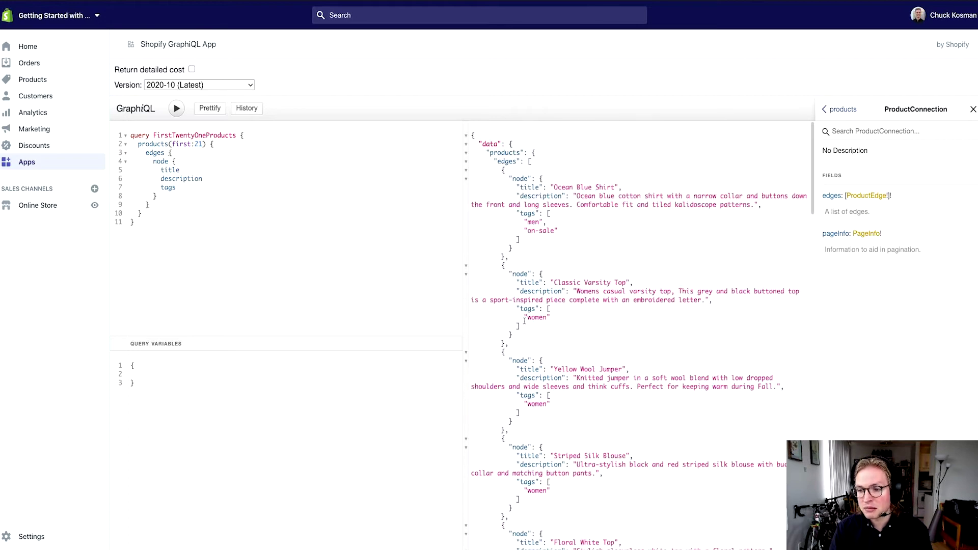
- Point out the on-sale tag and the Ocean Blue Shirt title in the results
{"action": "left_click_drag", "start_coordinate": [559, 231], "coordinate": [524, 233]}
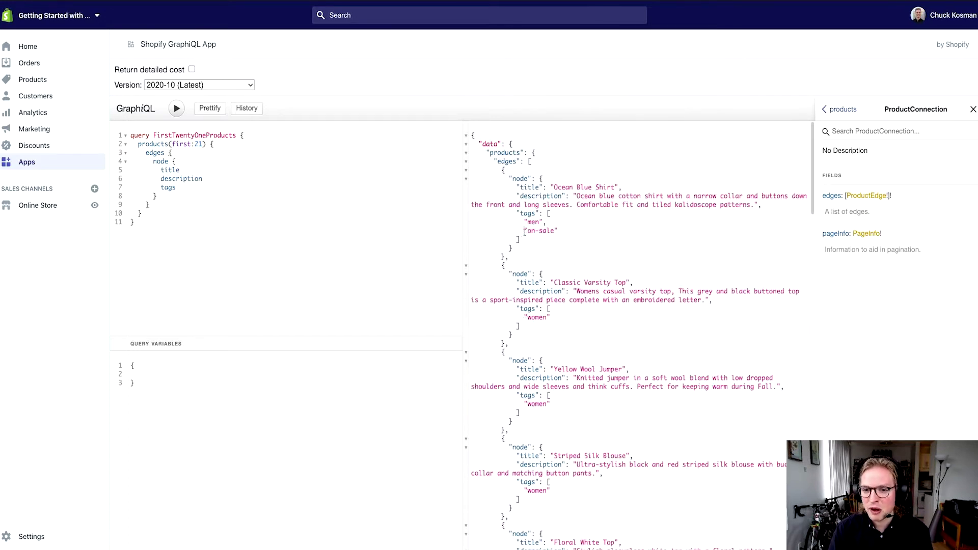
{"action": "left_click_drag", "start_coordinate": [524, 232], "coordinate": [559, 229]}
{"action": "left_click", "coordinate": [558, 230]}
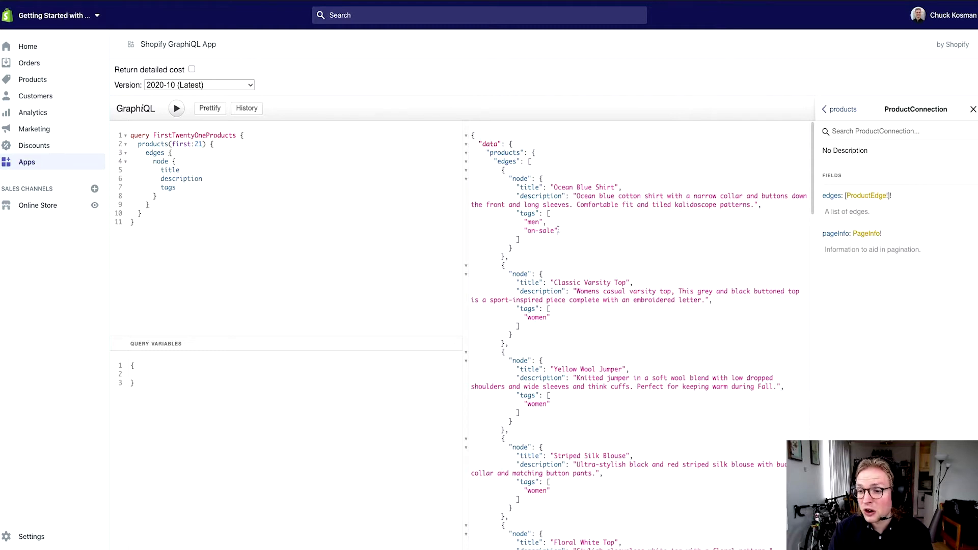
{"action": "left_click_drag", "start_coordinate": [554, 187], "coordinate": [616, 188]}
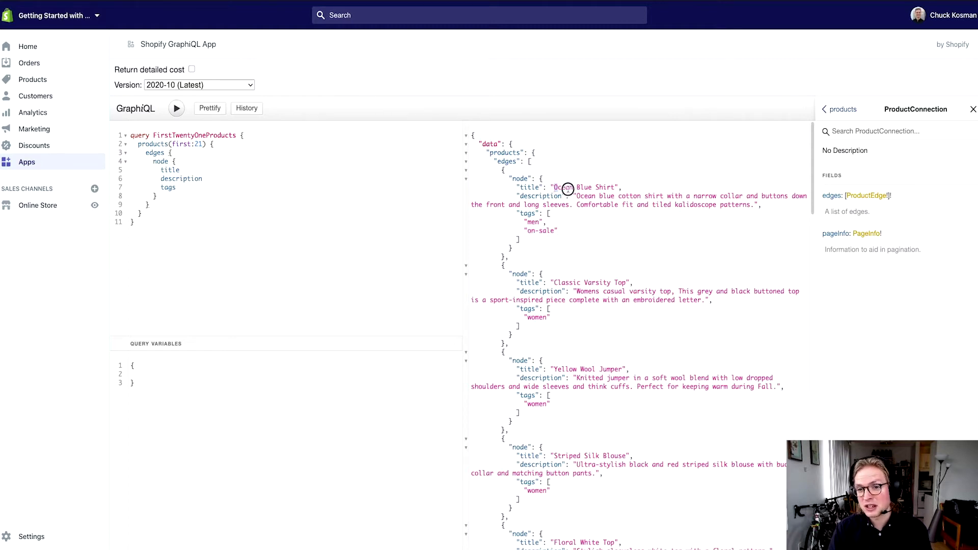
{"action": "left_click", "coordinate": [615, 187]}
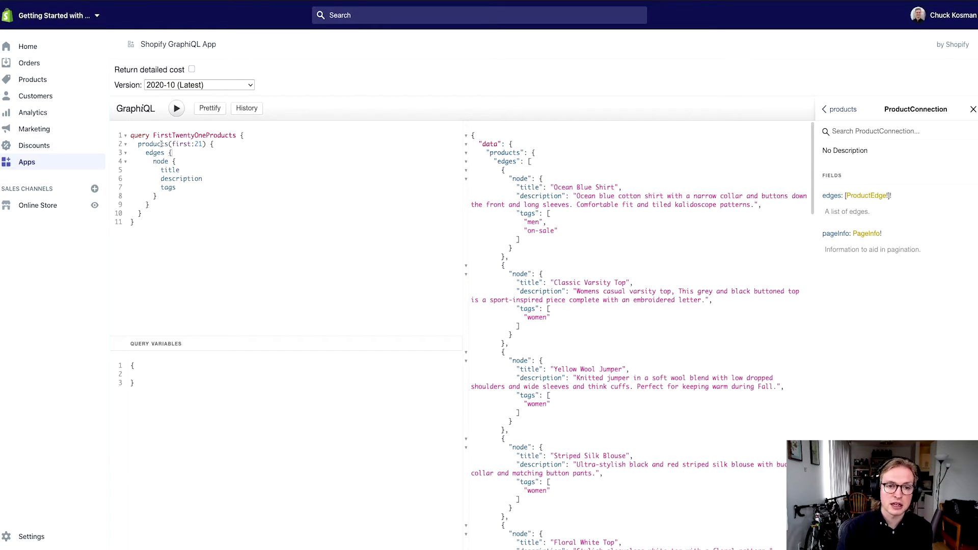
{"action": "mouse_move", "coordinate": [152, 144]}
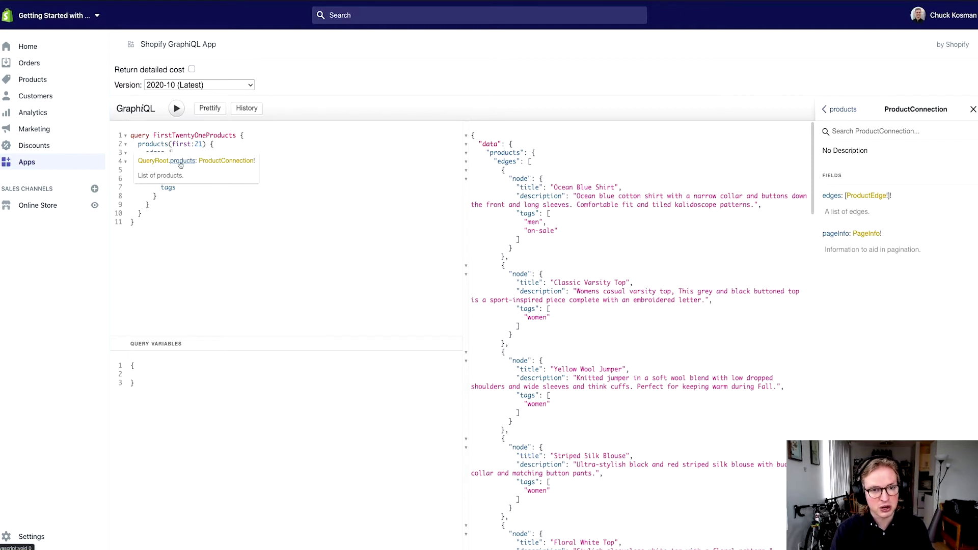
- Show the products field documentation and open the online QueryRoot products reference
{"action": "left_click", "coordinate": [181, 161]}
{"action": "scroll", "coordinate": [903, 291], "scroll_direction": "down", "scroll_amount": 3}
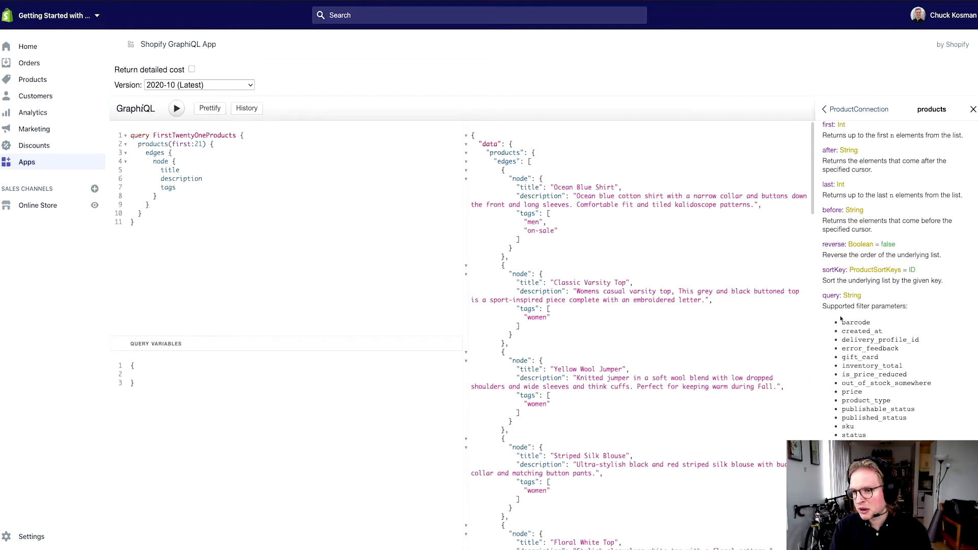
{"action": "left_click", "coordinate": [872, 324]}
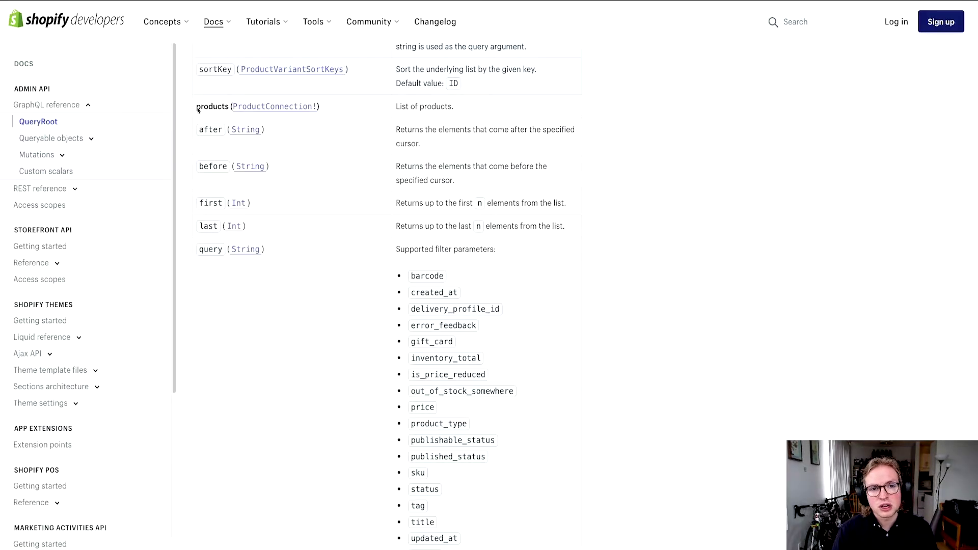
- Highlight products and its filter parameters on the QueryRoot page, then open search syntax
{"action": "left_click_drag", "start_coordinate": [197, 109], "coordinate": [229, 109]}
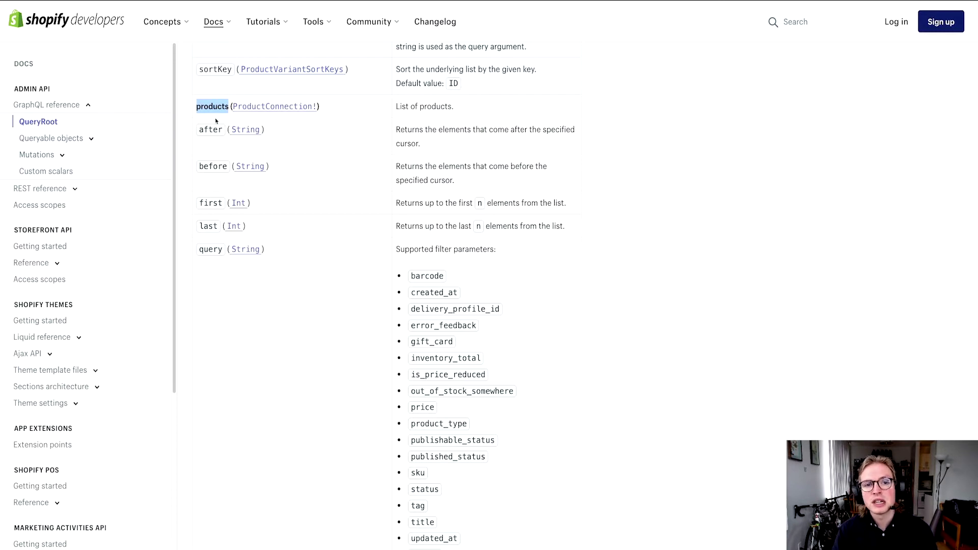
{"action": "left_click", "coordinate": [300, 136]}
{"action": "scroll", "coordinate": [340, 166], "scroll_direction": "down", "scroll_amount": 2}
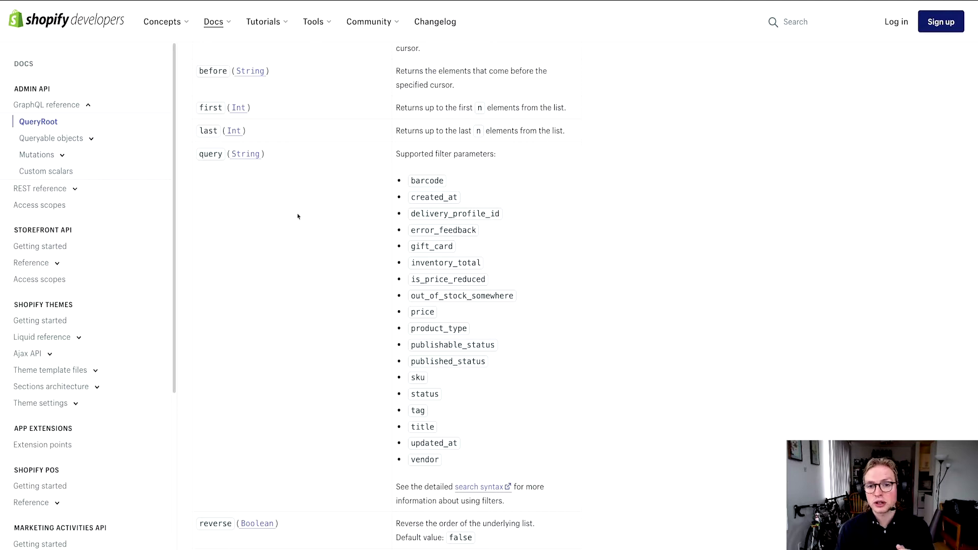
{"action": "left_click_drag", "start_coordinate": [436, 153], "coordinate": [492, 154]}
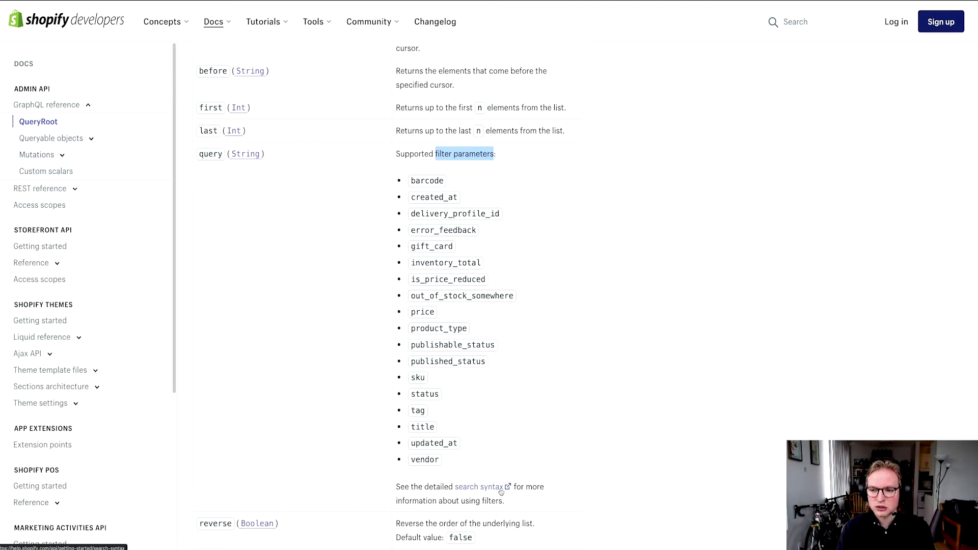
{"action": "left_click", "coordinate": [475, 489]}
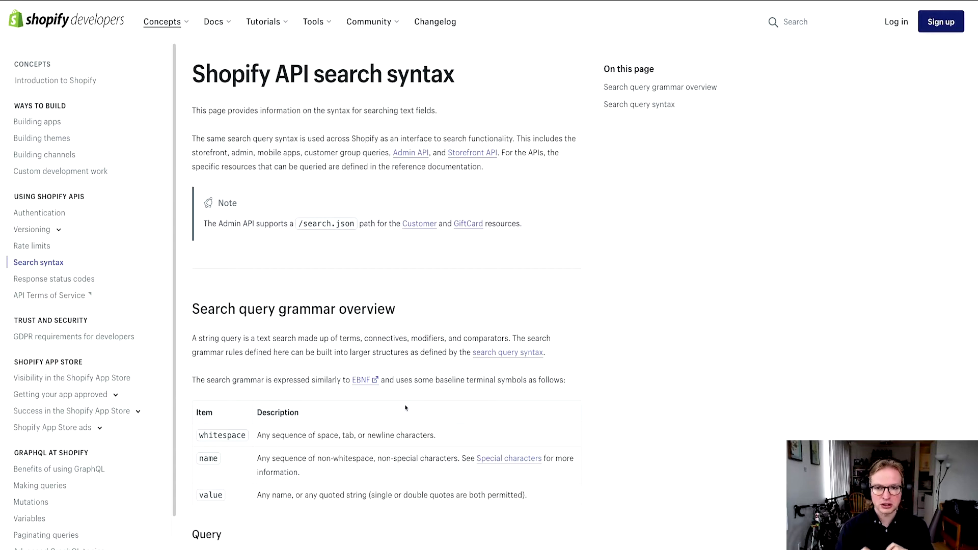
{"action": "scroll", "coordinate": [401, 382], "scroll_direction": "down", "scroll_amount": 4}
{"action": "scroll", "coordinate": [399, 368], "scroll_direction": "down", "scroll_amount": 3}
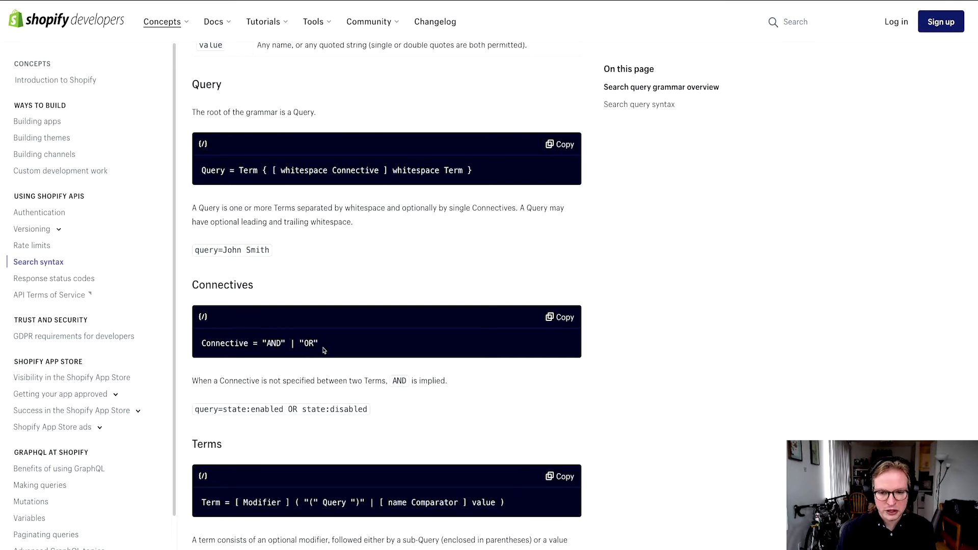
{"action": "scroll", "coordinate": [323, 350], "scroll_direction": "down", "scroll_amount": 2}
{"action": "scroll", "coordinate": [321, 321], "scroll_direction": "down", "scroll_amount": 3}
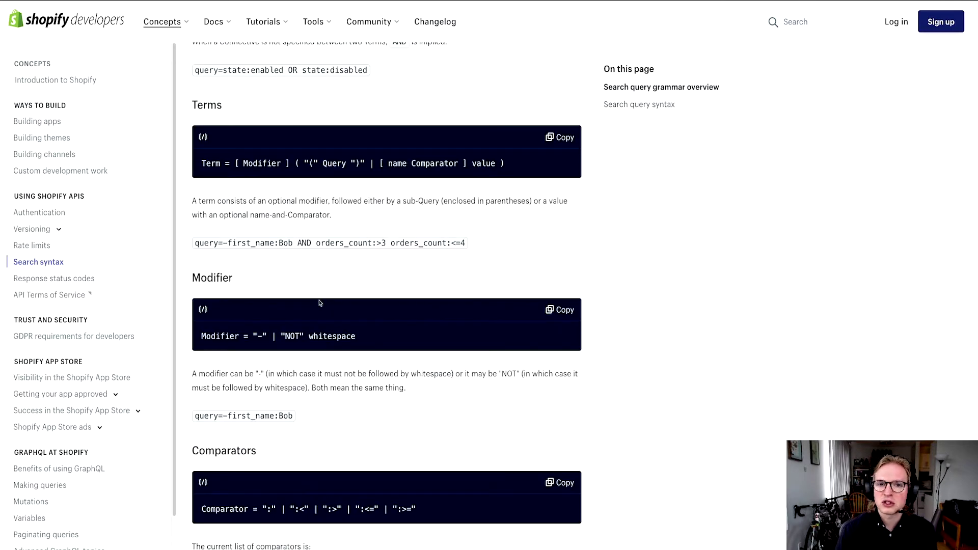
{"action": "scroll", "coordinate": [320, 302], "scroll_direction": "up", "scroll_amount": 2}
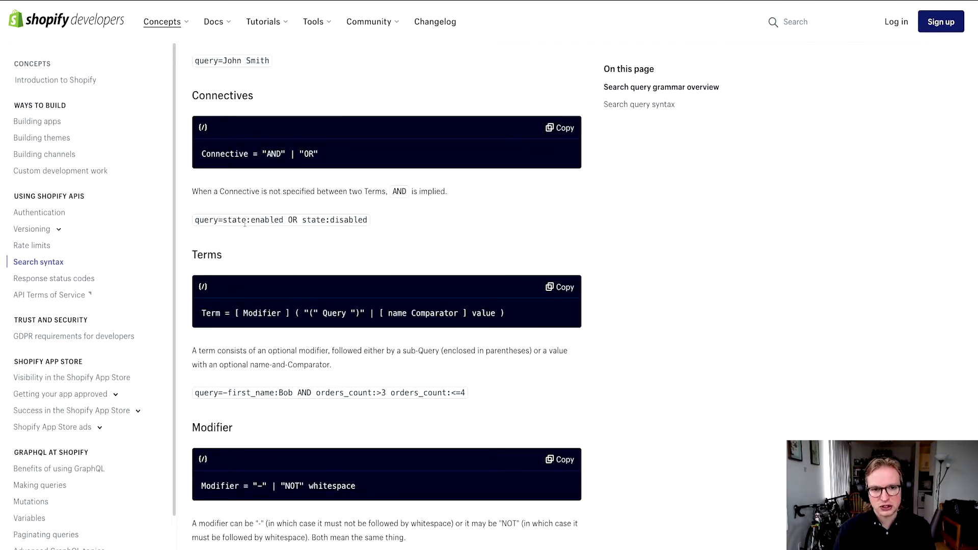
{"action": "scroll", "coordinate": [198, 220], "scroll_direction": "up", "scroll_amount": 1}
{"action": "scroll", "coordinate": [198, 228], "scroll_direction": "up", "scroll_amount": 2}
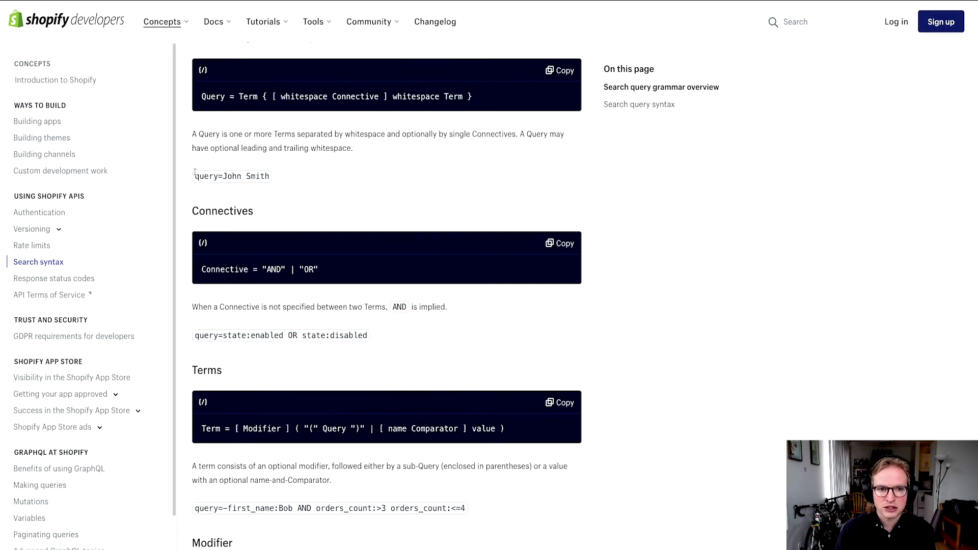
{"action": "scroll", "coordinate": [196, 176], "scroll_direction": "up", "scroll_amount": 1}
{"action": "left_click_drag", "start_coordinate": [194, 198], "coordinate": [223, 198]}
{"action": "left_click", "coordinate": [225, 198]}
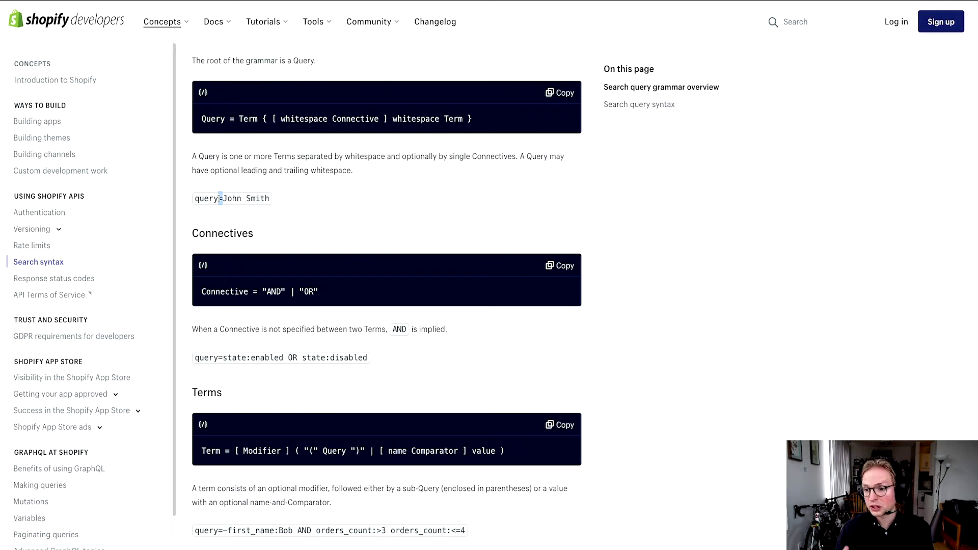
{"action": "scroll", "coordinate": [263, 265], "scroll_direction": "down", "scroll_amount": 1}
{"action": "left_click", "coordinate": [263, 266]}
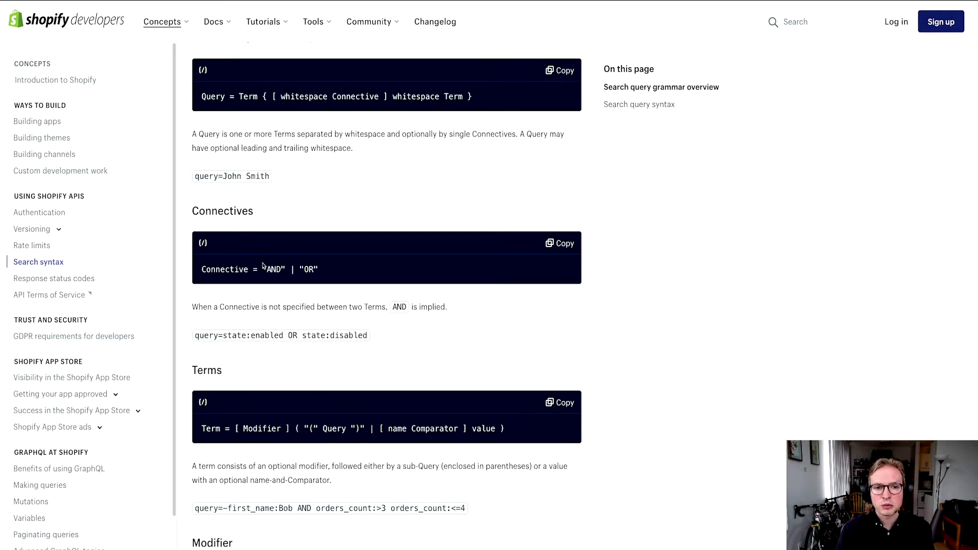
{"action": "left_click", "coordinate": [295, 334]}
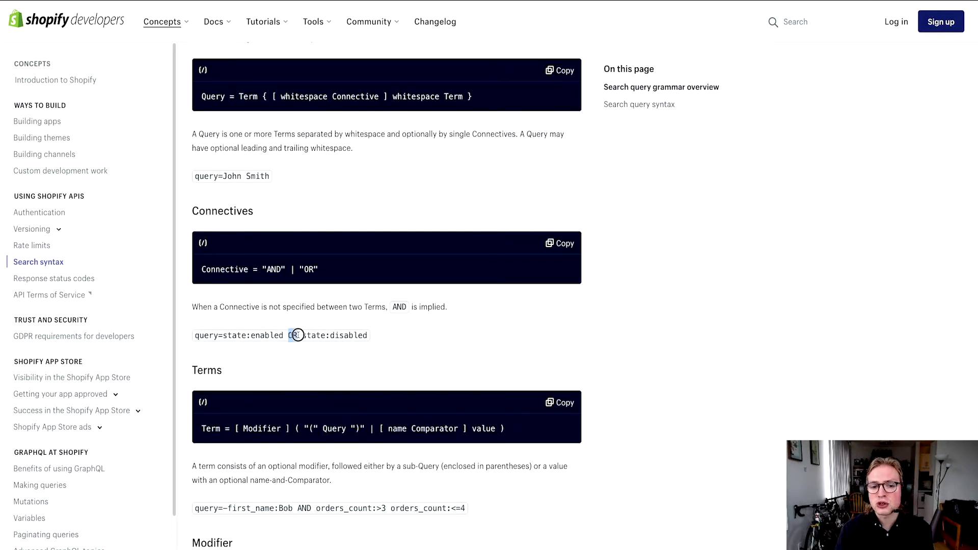
{"action": "scroll", "coordinate": [385, 413], "scroll_direction": "down", "scroll_amount": 3}
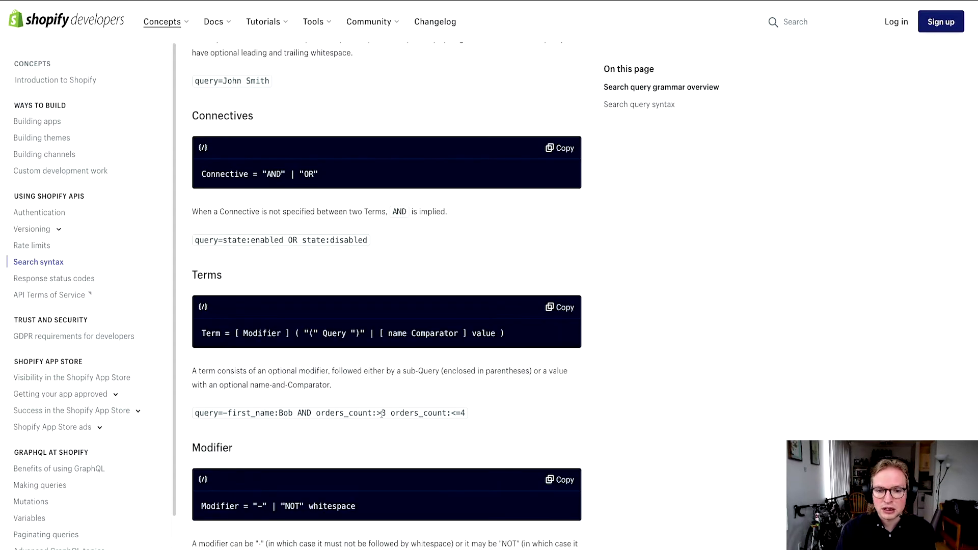
{"action": "left_click_drag", "start_coordinate": [383, 412], "coordinate": [372, 414]}
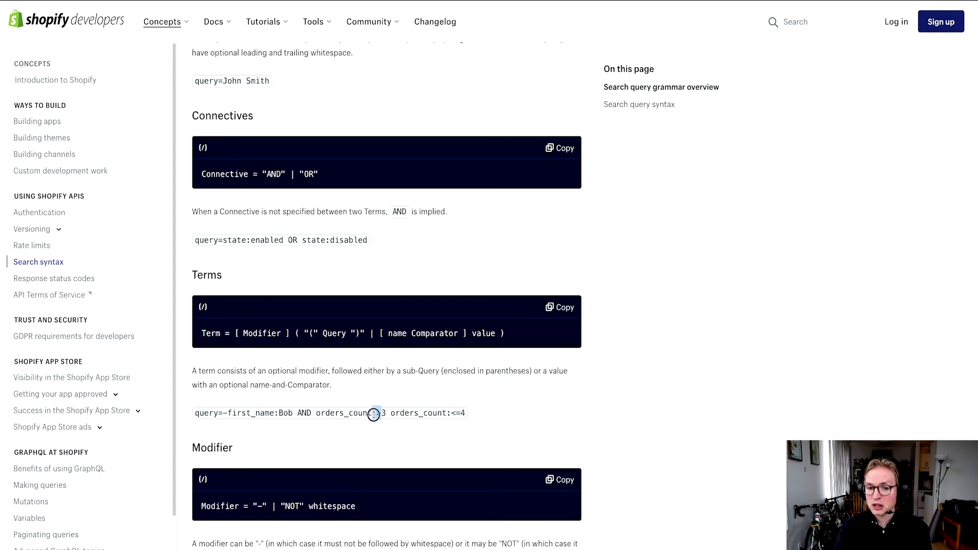
{"action": "scroll", "coordinate": [374, 415], "scroll_direction": "down", "scroll_amount": 3}
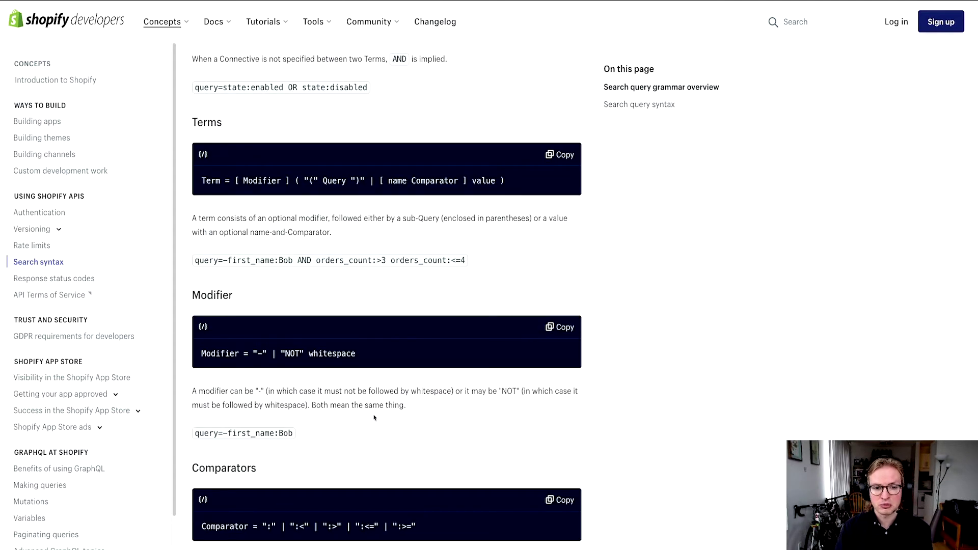
{"action": "scroll", "coordinate": [374, 416], "scroll_direction": "down", "scroll_amount": 3}
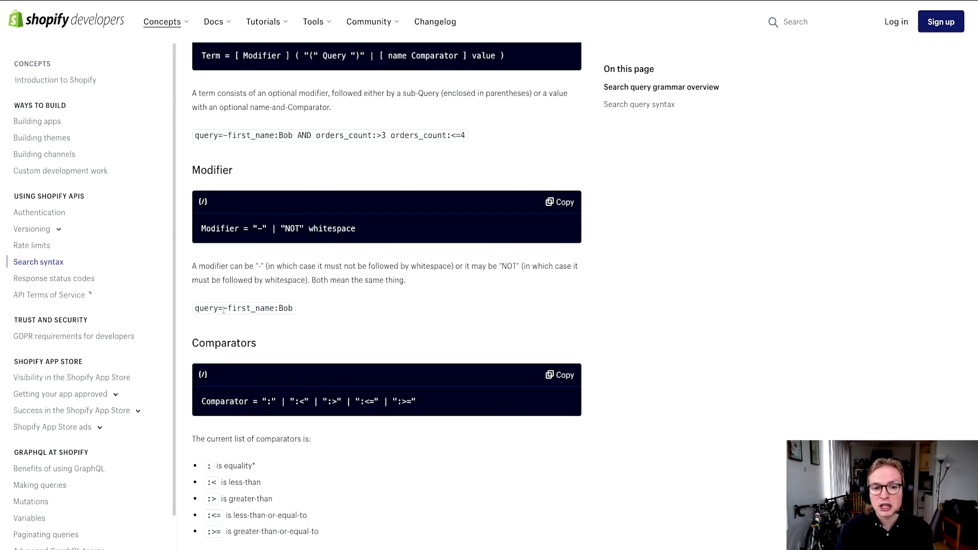
{"action": "left_click_drag", "start_coordinate": [223, 308], "coordinate": [295, 309]}
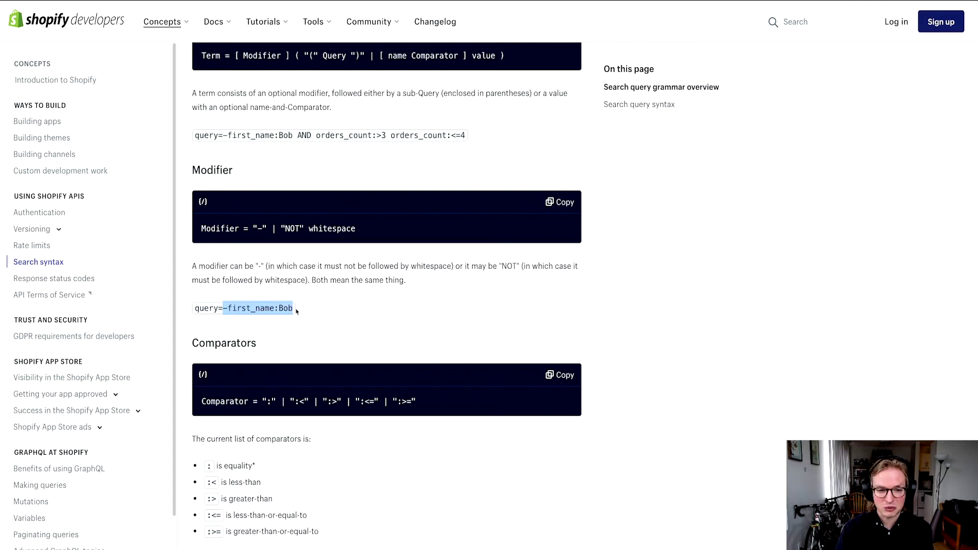
{"action": "scroll", "coordinate": [297, 311], "scroll_direction": "down", "scroll_amount": 3}
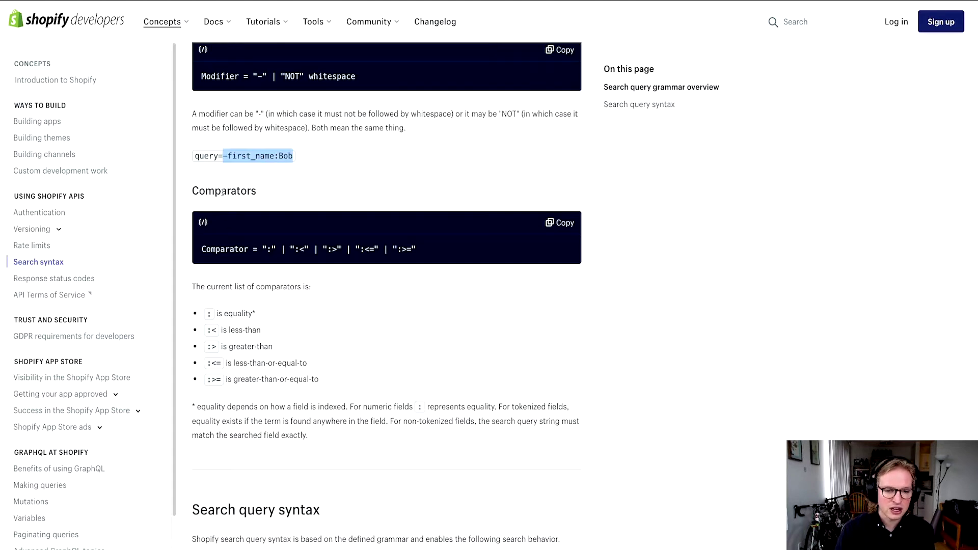
{"action": "scroll", "coordinate": [232, 201], "scroll_direction": "down", "scroll_amount": 4}
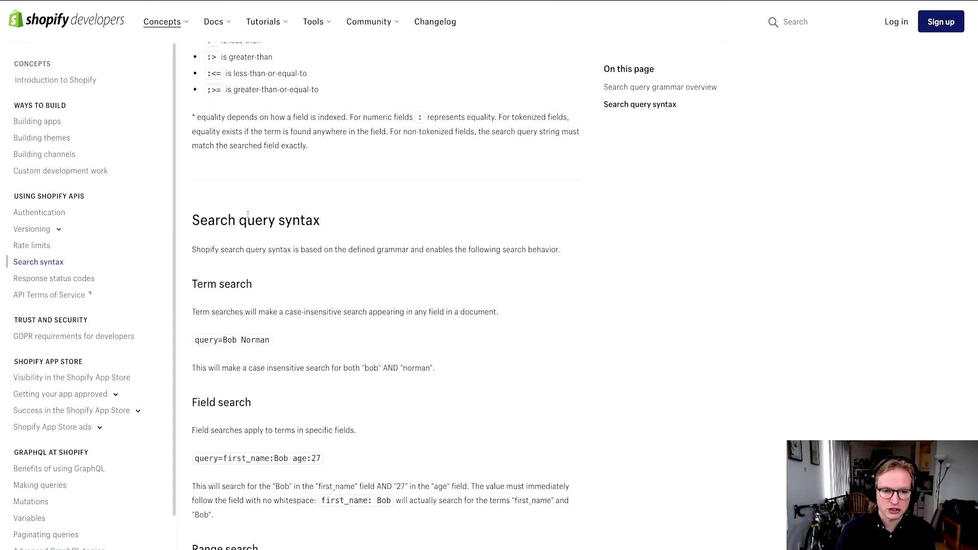
{"action": "scroll", "coordinate": [248, 214], "scroll_direction": "down", "scroll_amount": 1}
{"action": "scroll", "coordinate": [273, 247], "scroll_direction": "up", "scroll_amount": 10}
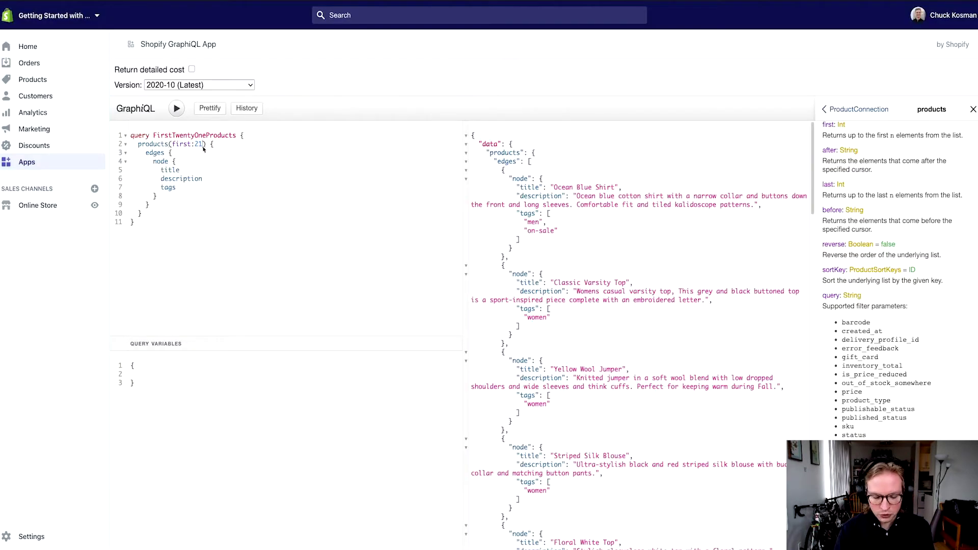
{"action": "type", "text": ","}
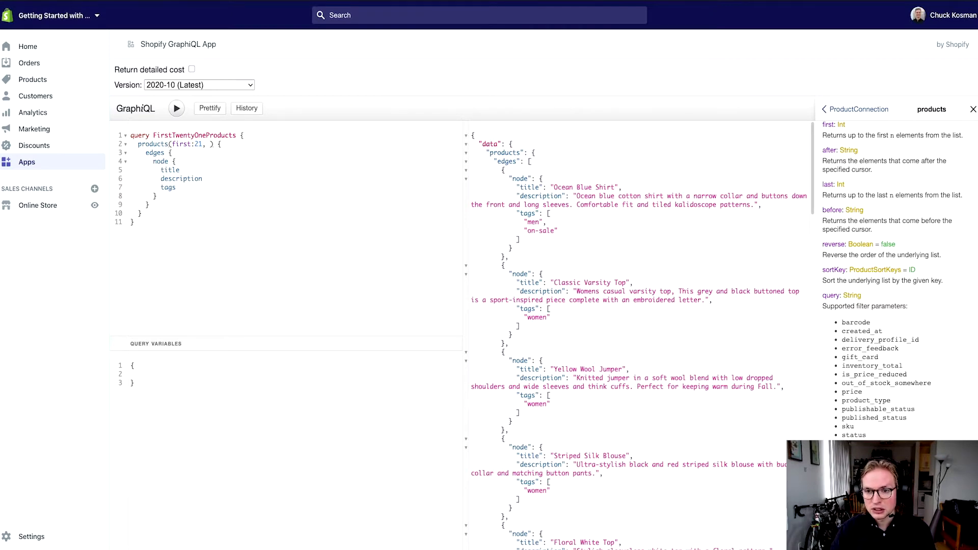
- Run the products query with query:"title:Ocean Shirt Blue", referencing the title filter docs
{"action": "left_click_drag", "start_coordinate": [553, 188], "coordinate": [616, 187]}
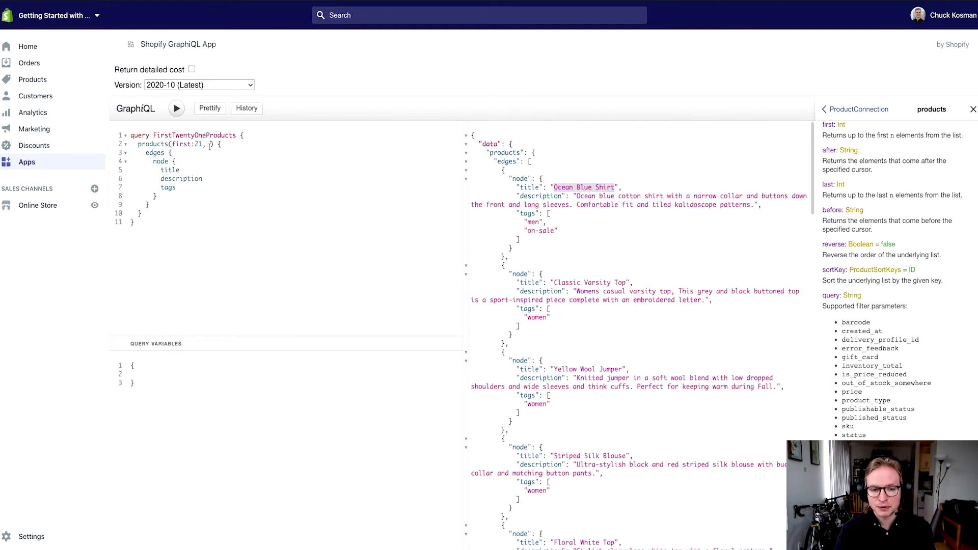
{"action": "type", "text": "query"}
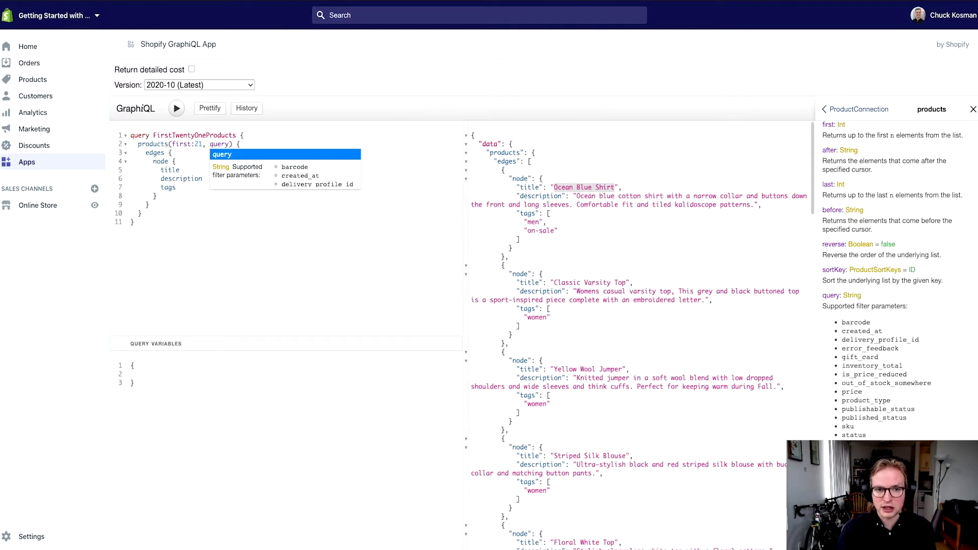
{"action": "type", "text": ":\""}
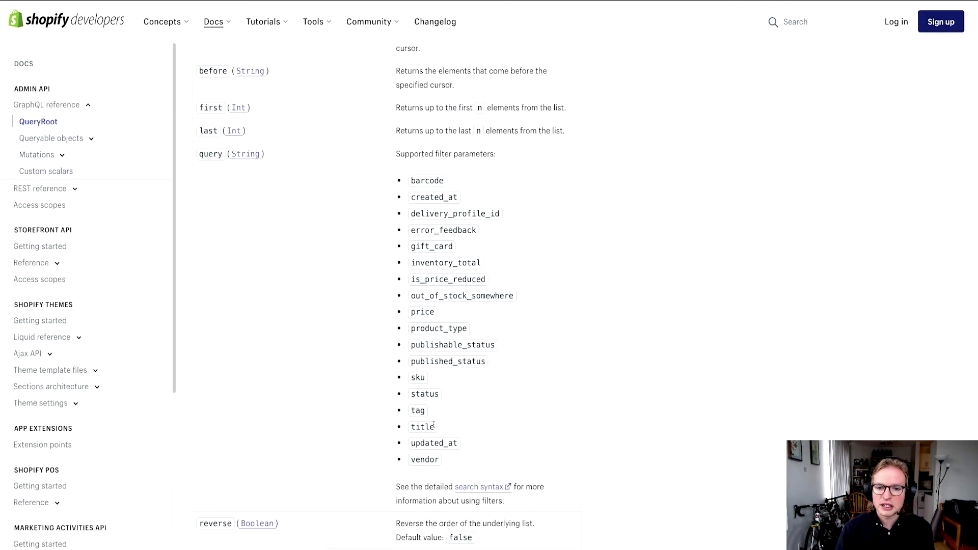
{"action": "left_click_drag", "start_coordinate": [412, 428], "coordinate": [436, 431]}
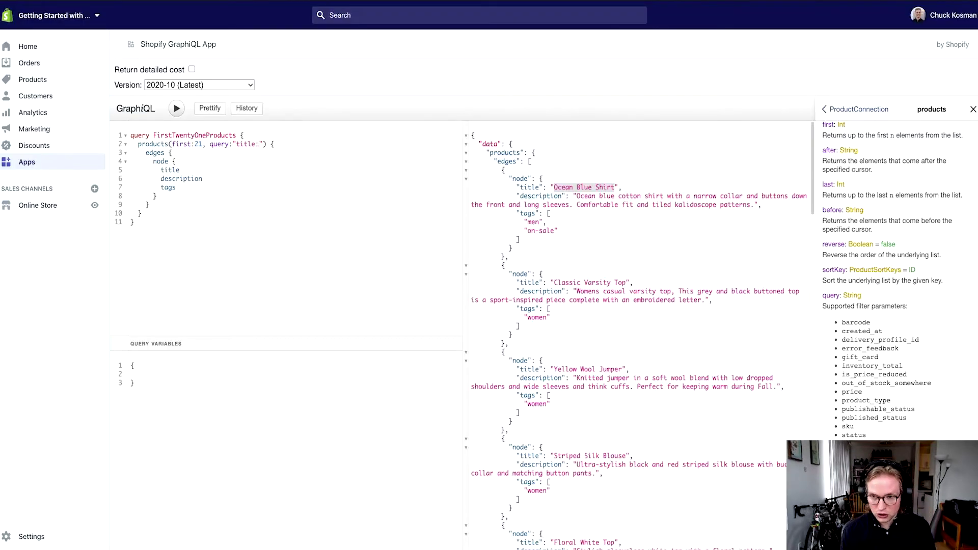
{"action": "type", "text": "Ocean Shir"}
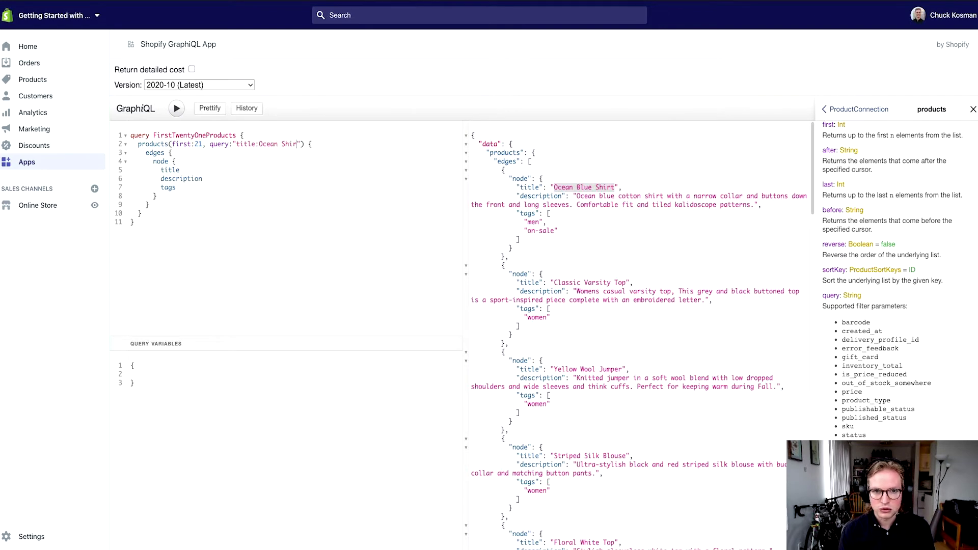
{"action": "type", "text": "t Blue"}
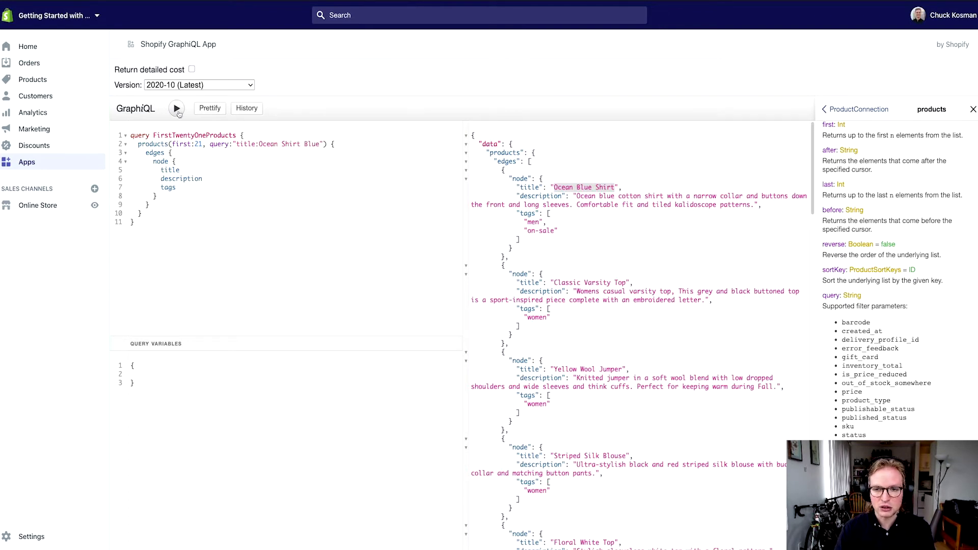
{"action": "left_click", "coordinate": [176, 109]}
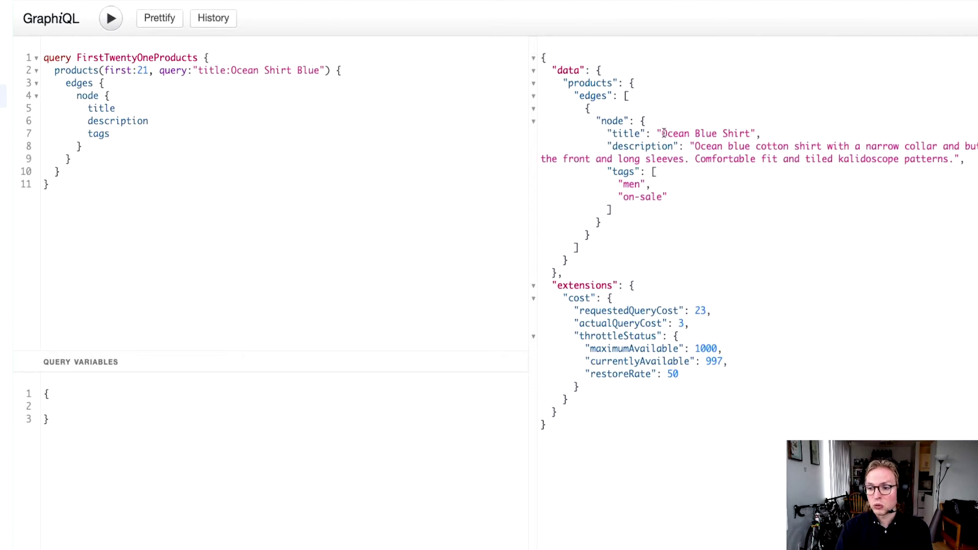
- Replace the title:Ocean Shirt Blue filter with tag:women
{"action": "left_click_drag", "start_coordinate": [319, 70], "coordinate": [198, 70]}
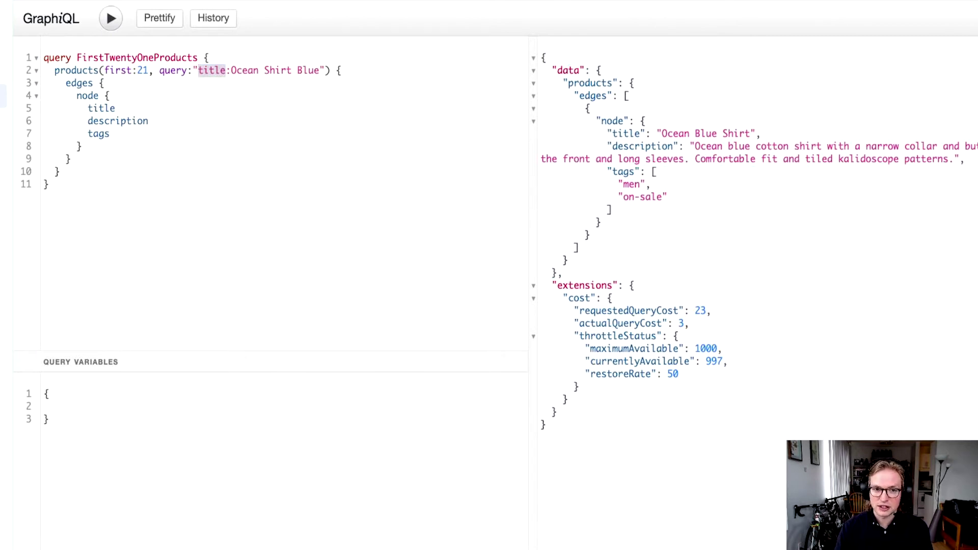
{"action": "double_click", "coordinate": [221, 70]}
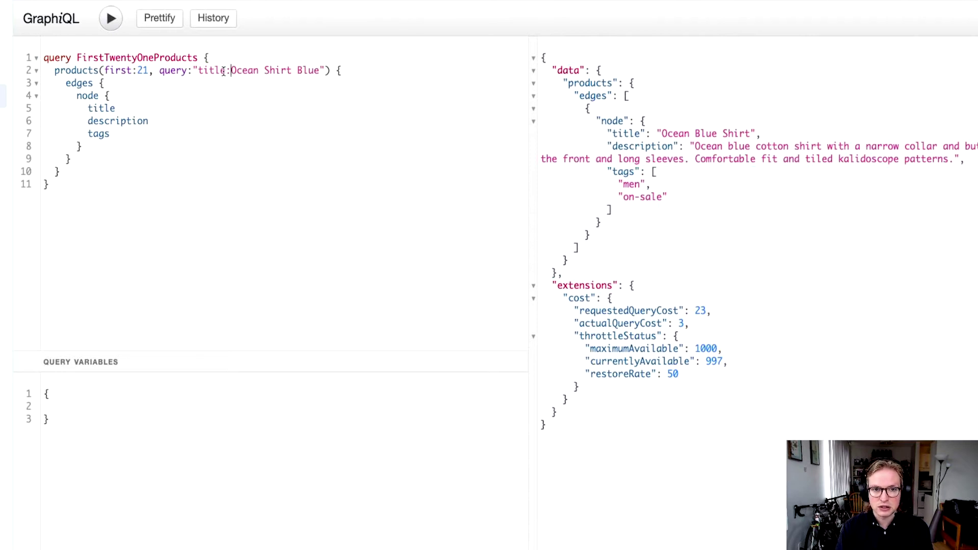
{"action": "double_click", "coordinate": [206, 71]}
{"action": "type", "text": "tag"}
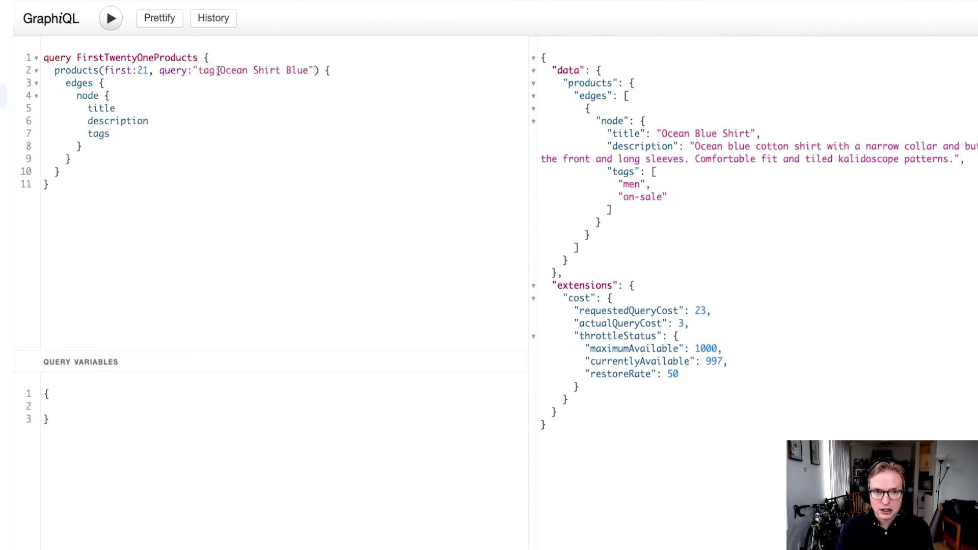
{"action": "left_click_drag", "start_coordinate": [220, 70], "coordinate": [307, 70]}
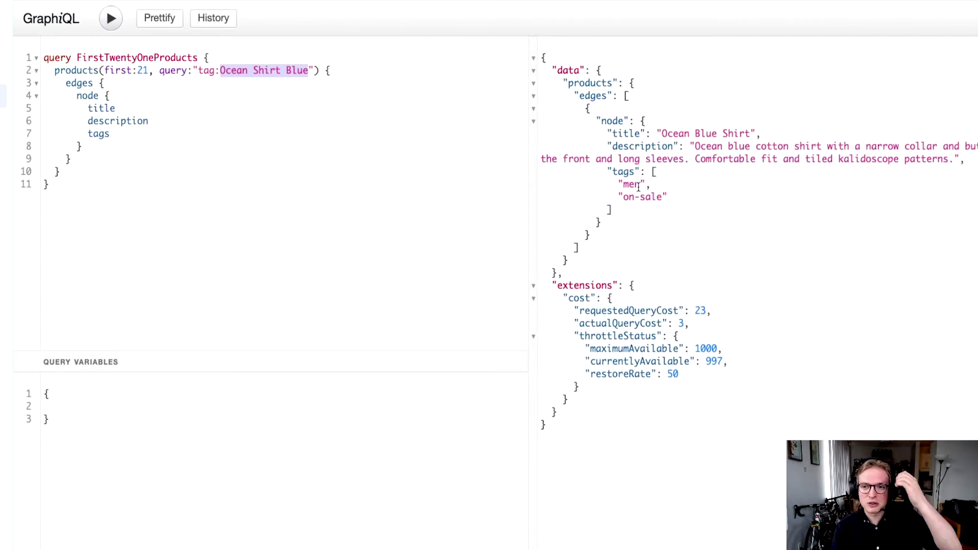
- Run the tag:women filtered query, then delete the women filter
{"action": "left_click_drag", "start_coordinate": [638, 185], "coordinate": [625, 185]}
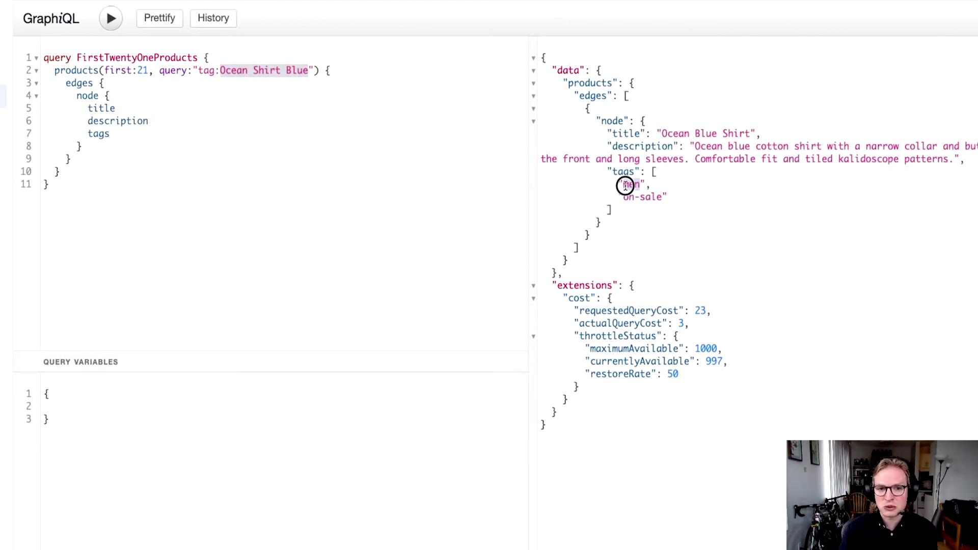
{"action": "type", "text": "momen"}
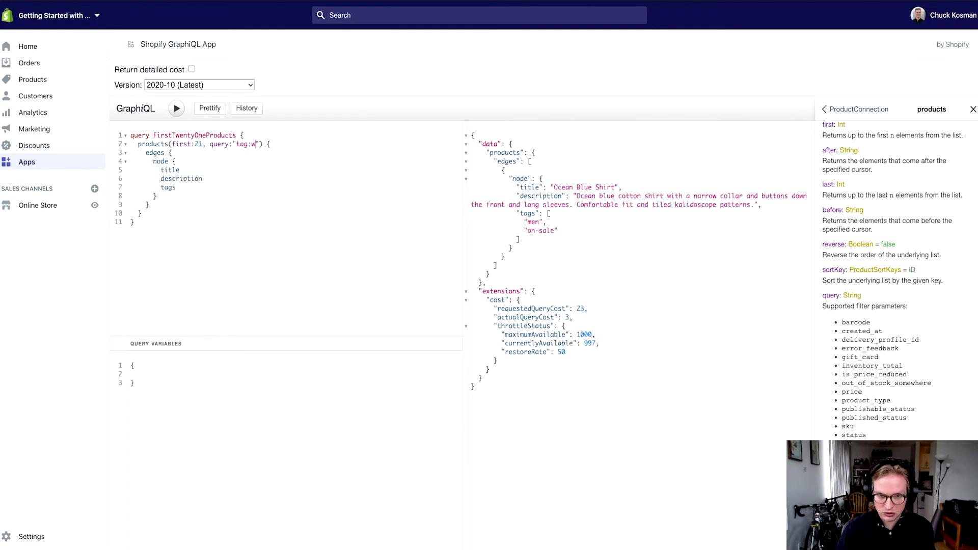
{"action": "key", "text": "ctrl+Return"}
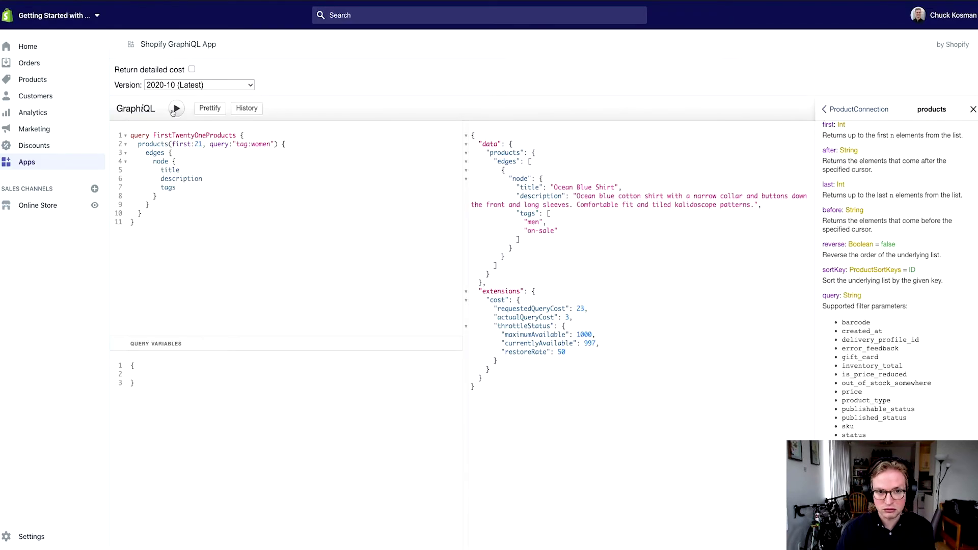
{"action": "scroll", "coordinate": [578, 221], "scroll_direction": "down", "scroll_amount": 3}
{"action": "scroll", "coordinate": [574, 217], "scroll_direction": "down", "scroll_amount": 1}
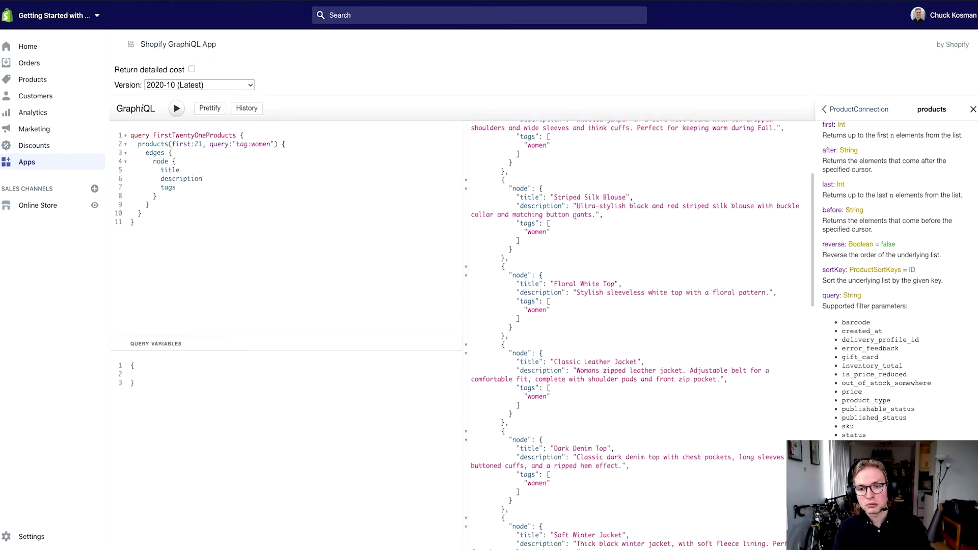
{"action": "scroll", "coordinate": [572, 214], "scroll_direction": "down", "scroll_amount": 1}
{"action": "scroll", "coordinate": [570, 213], "scroll_direction": "down", "scroll_amount": 4}
{"action": "scroll", "coordinate": [569, 213], "scroll_direction": "down", "scroll_amount": 7}
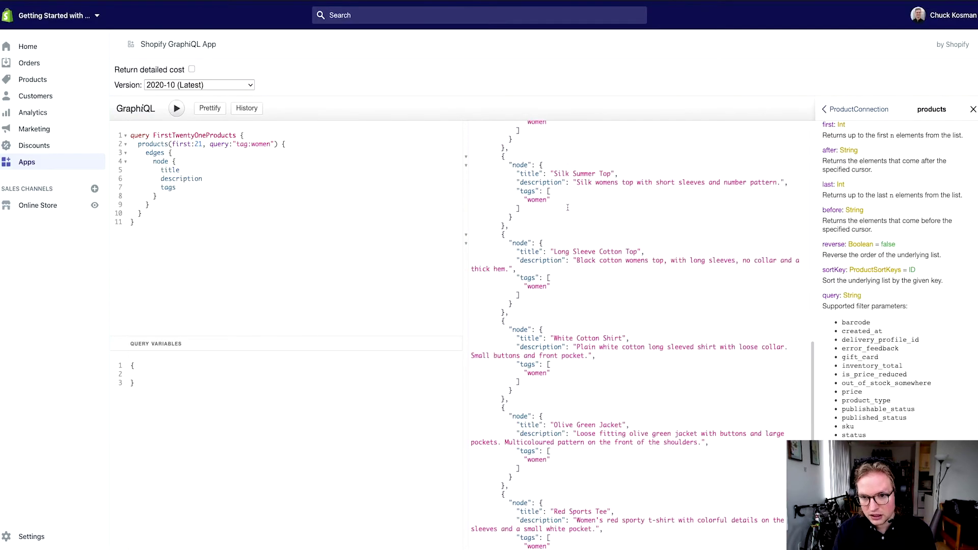
{"action": "scroll", "coordinate": [568, 213], "scroll_direction": "down", "scroll_amount": 6}
{"action": "scroll", "coordinate": [569, 265], "scroll_direction": "up", "scroll_amount": 20}
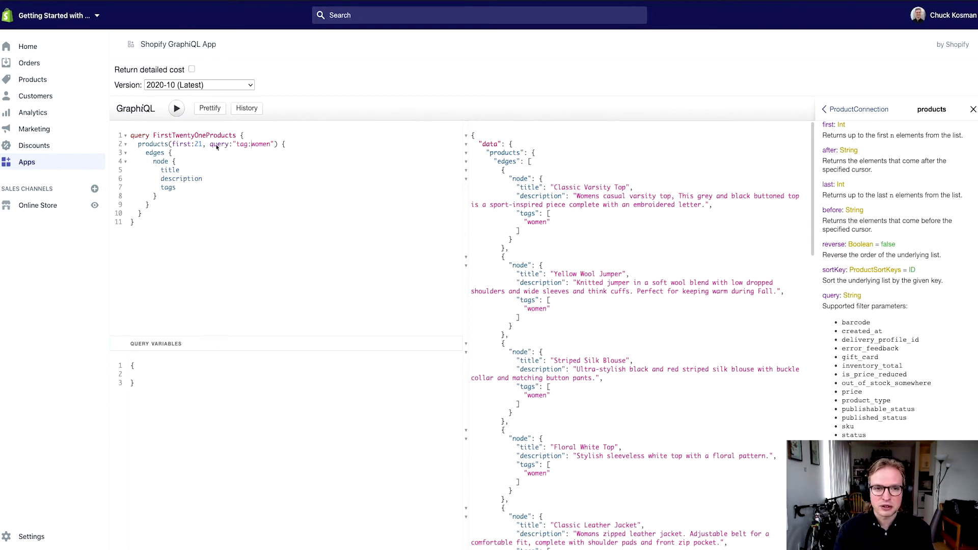
{"action": "left_click_drag", "start_coordinate": [209, 144], "coordinate": [275, 144]}
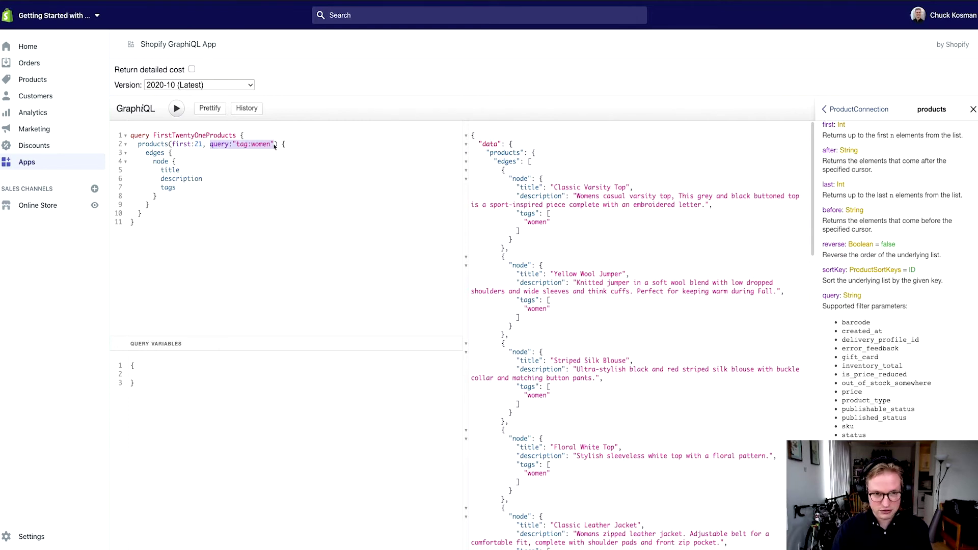
{"action": "key", "text": "BackSpace"}
{"action": "key", "text": "BackSpace"}
{"action": "key", "text": "BackSpace"}
- Rerun the unfiltered products query and bring up the search syntax guide
{"action": "left_click", "coordinate": [178, 109]}
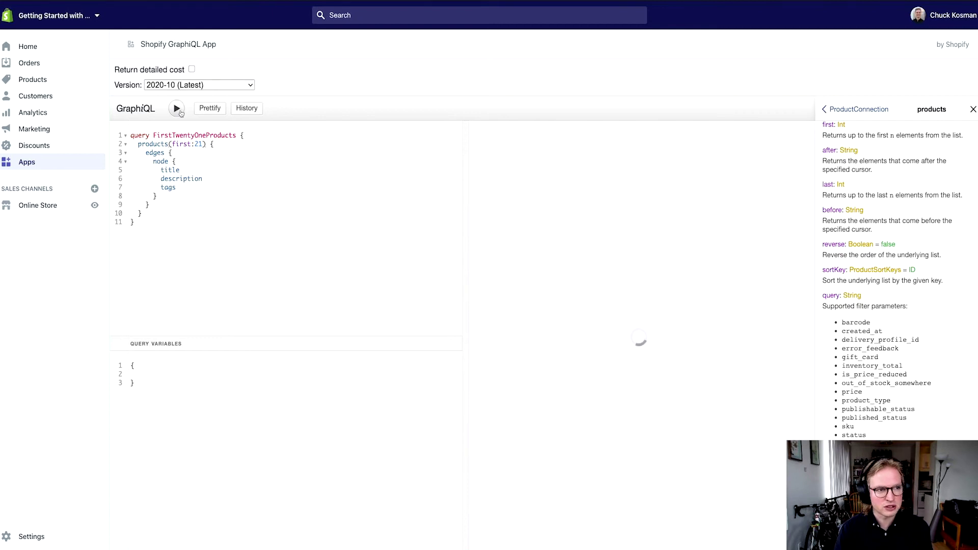
{"action": "left_click_drag", "start_coordinate": [557, 231], "coordinate": [526, 231]}
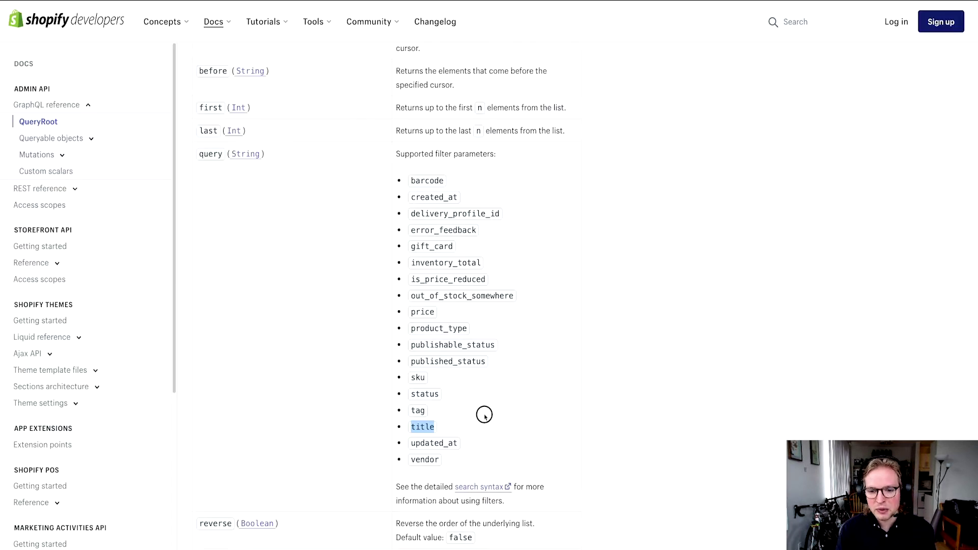
{"action": "left_click", "coordinate": [485, 415]}
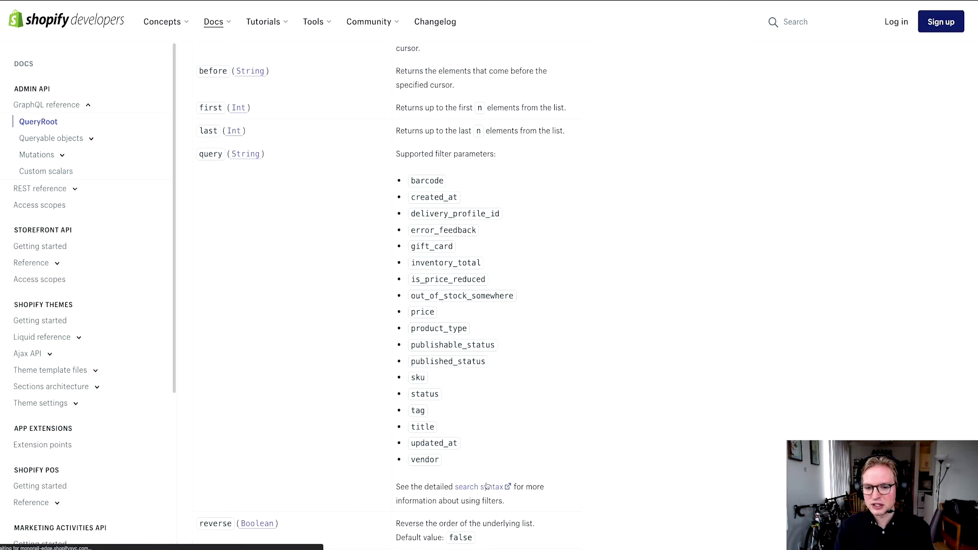
{"action": "scroll", "coordinate": [455, 285], "scroll_direction": "down", "scroll_amount": 3}
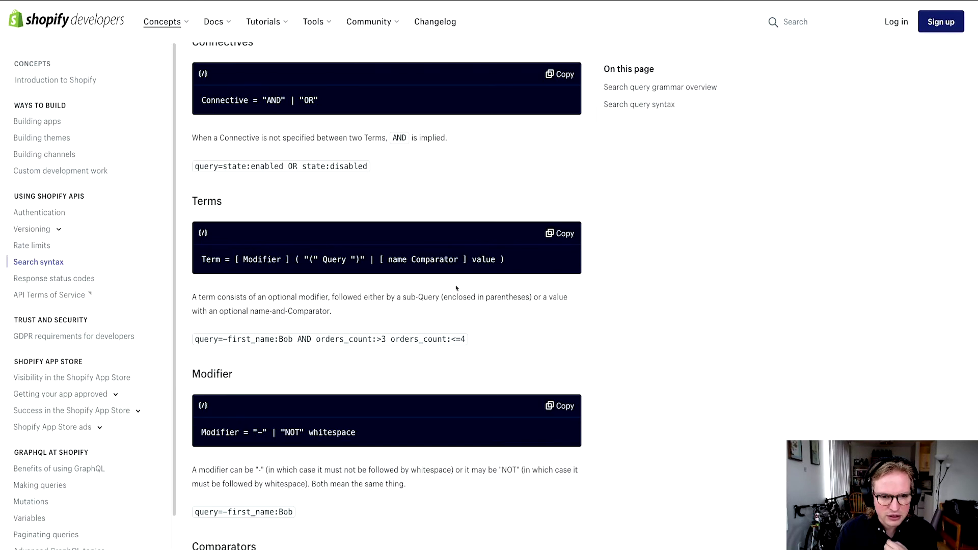
{"action": "scroll", "coordinate": [306, 417], "scroll_direction": "down", "scroll_amount": 1}
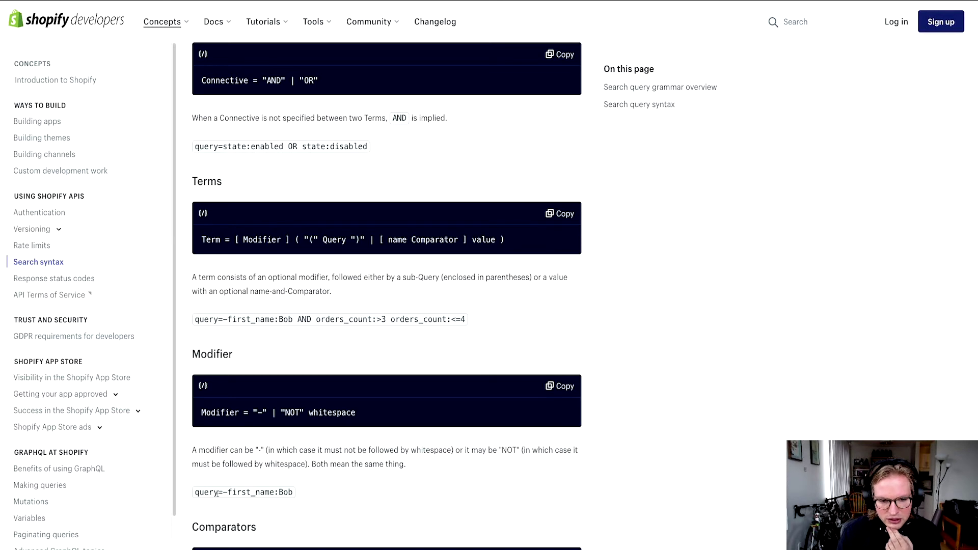
- Walk through the Modifier example -first_name:Bob, then return to GraphiQL
{"action": "left_click_drag", "start_coordinate": [220, 492], "coordinate": [231, 495]}
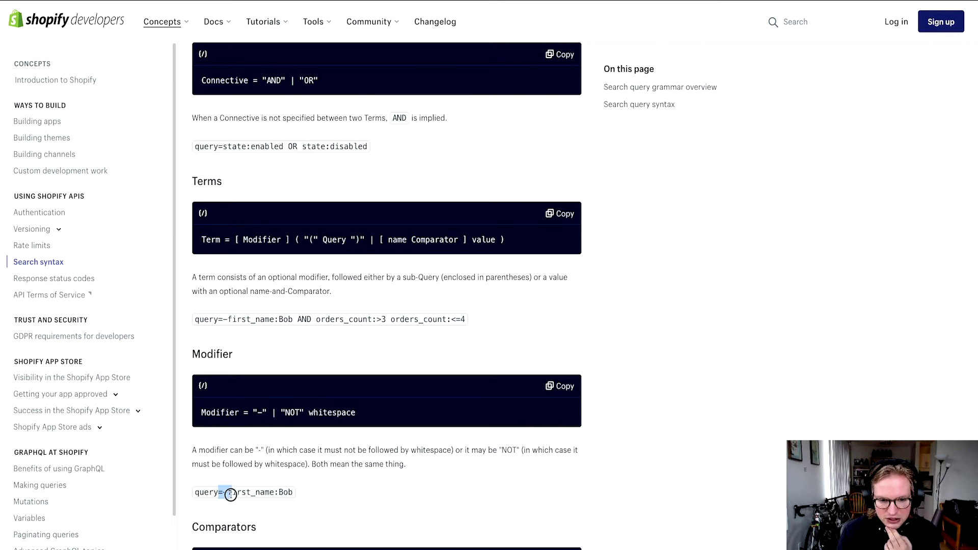
{"action": "left_click_drag", "start_coordinate": [228, 494], "coordinate": [275, 493]}
{"action": "left_click", "coordinate": [276, 493]}
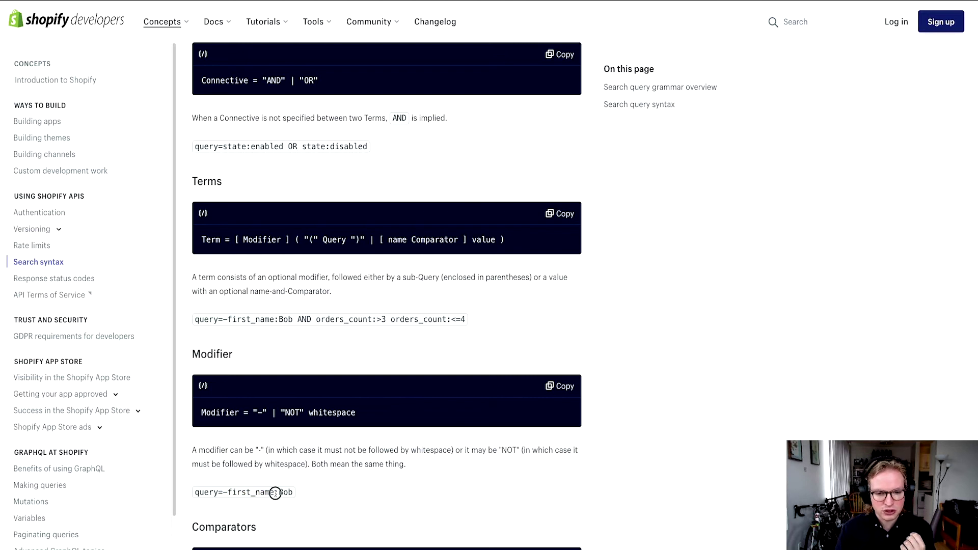
{"action": "double_click", "coordinate": [275, 493]}
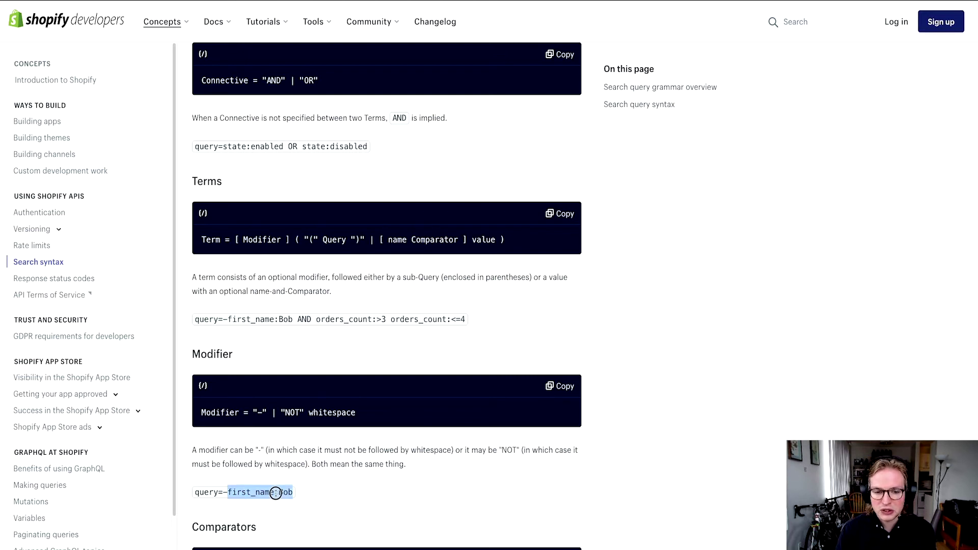
{"action": "left_click", "coordinate": [275, 493]}
{"action": "scroll", "coordinate": [289, 474], "scroll_direction": "down", "scroll_amount": 3}
{"action": "scroll", "coordinate": [266, 470], "scroll_direction": "down", "scroll_amount": 1}
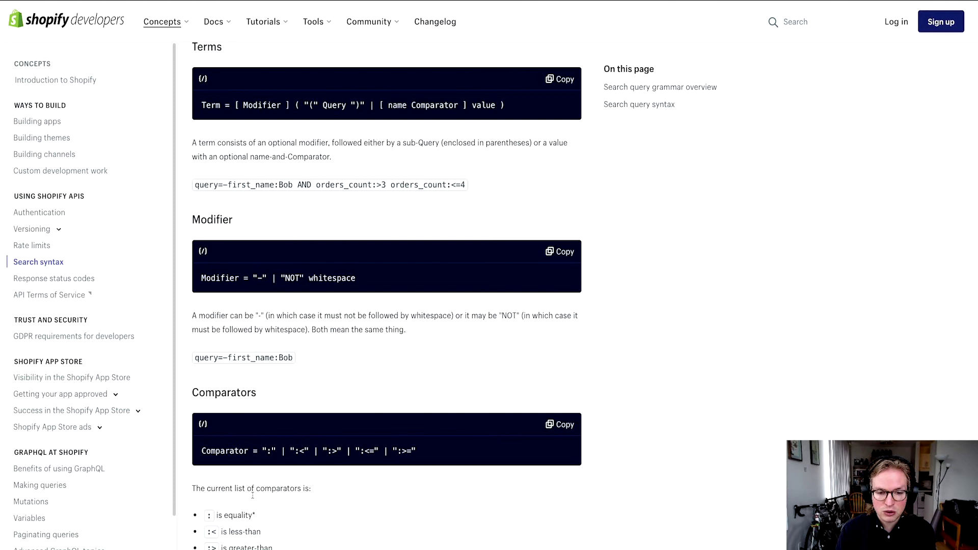
{"action": "double_click", "coordinate": [285, 357]}
{"action": "left_click", "coordinate": [284, 334]}
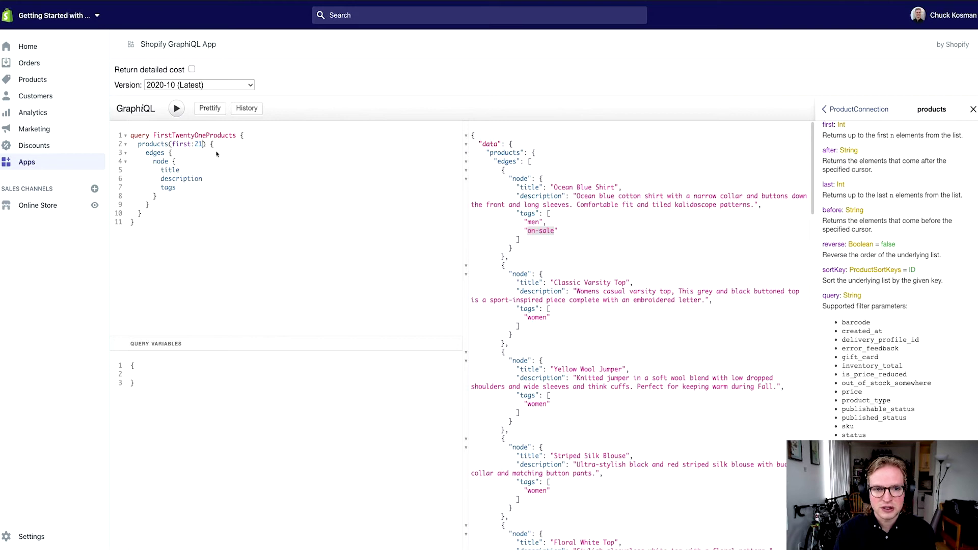
{"action": "type", "text": ", query"}
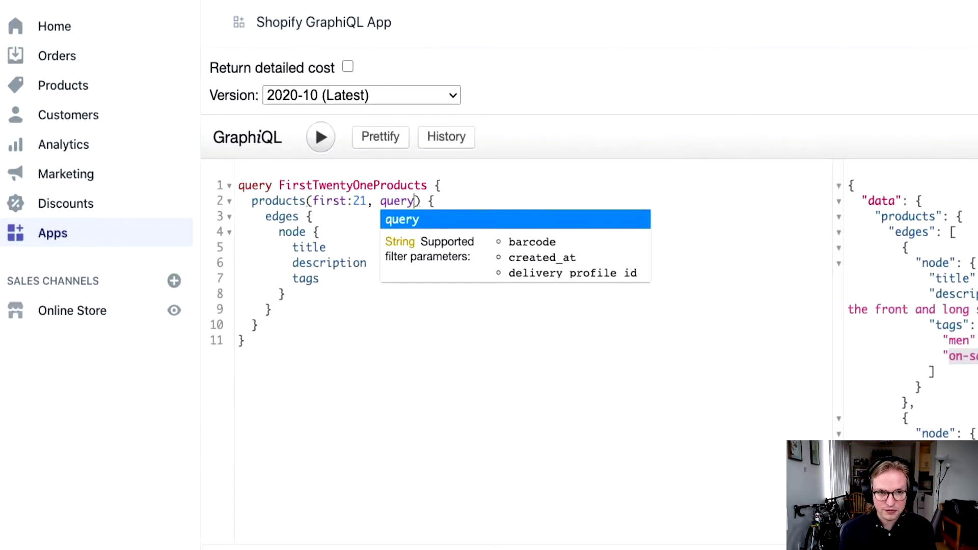
{"action": "type", "text": ":\""}
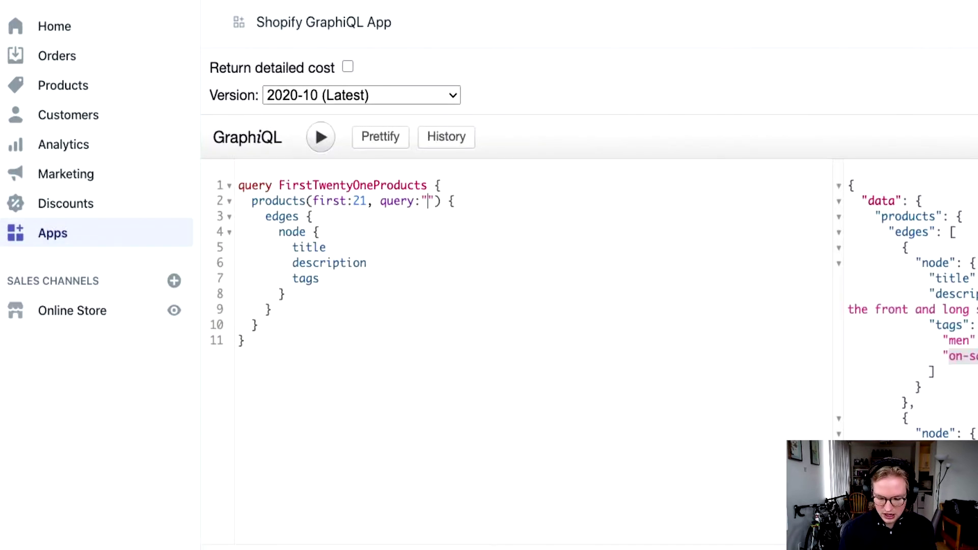
{"action": "type", "text": "-ta"}
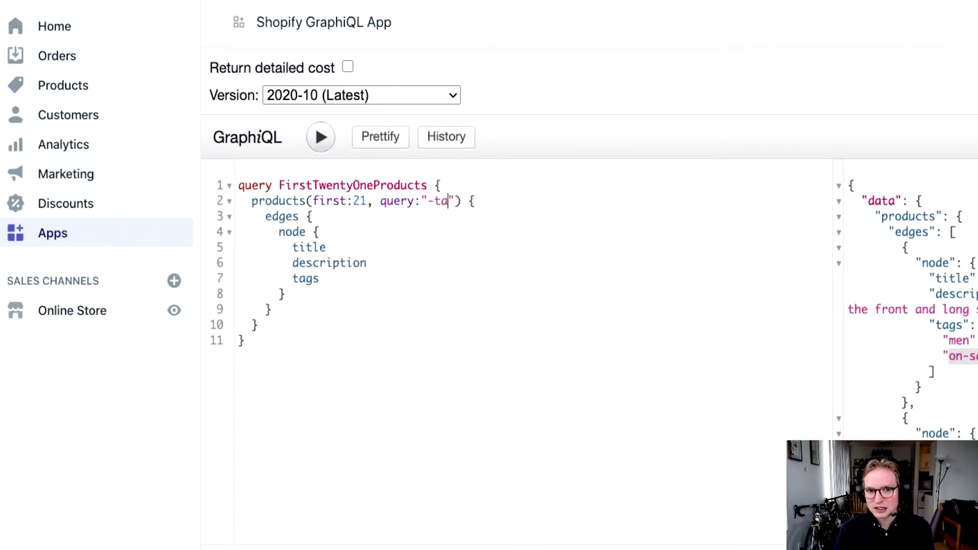
{"action": "type", "text": "g:"}
{"action": "type", "text": "on-sal"}
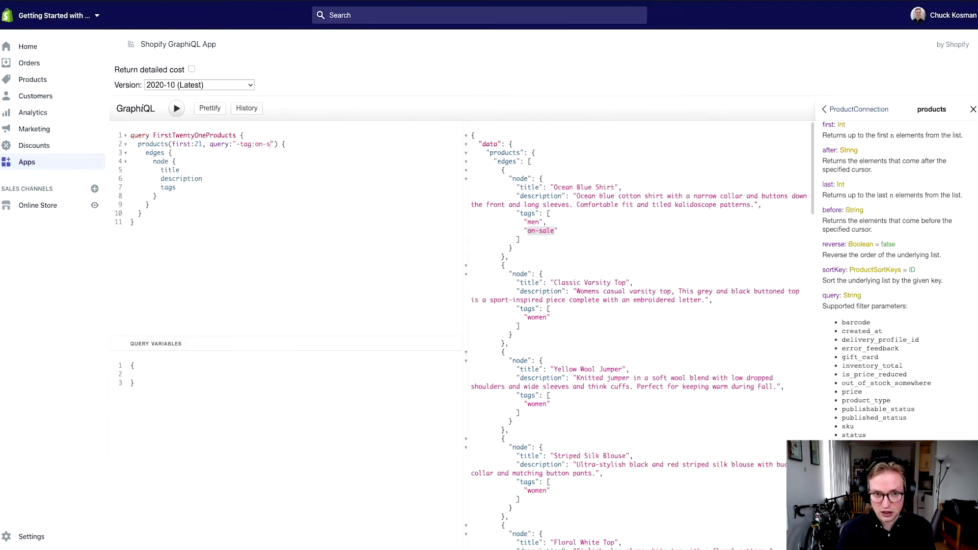
{"action": "type", "text": "e"}
- Run the products query with query:"-tag:on-sale" to exclude on-sale products
{"action": "key", "text": "ctrl+Return"}
{"action": "scroll", "coordinate": [572, 218], "scroll_direction": "down", "scroll_amount": 1}
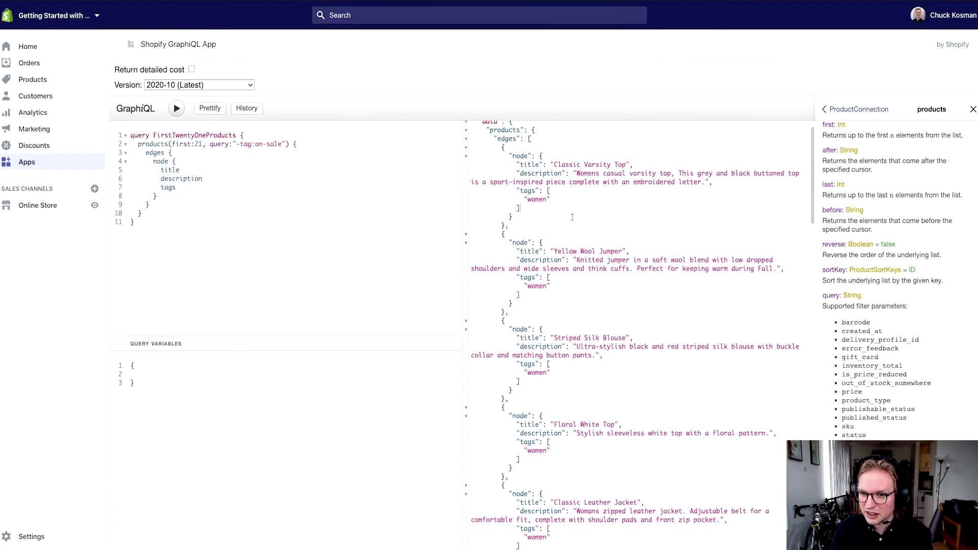
{"action": "scroll", "coordinate": [572, 217], "scroll_direction": "down", "scroll_amount": 2}
{"action": "scroll", "coordinate": [571, 217], "scroll_direction": "down", "scroll_amount": 3}
{"action": "scroll", "coordinate": [571, 217], "scroll_direction": "down", "scroll_amount": 3}
{"action": "scroll", "coordinate": [572, 217], "scroll_direction": "down", "scroll_amount": 3}
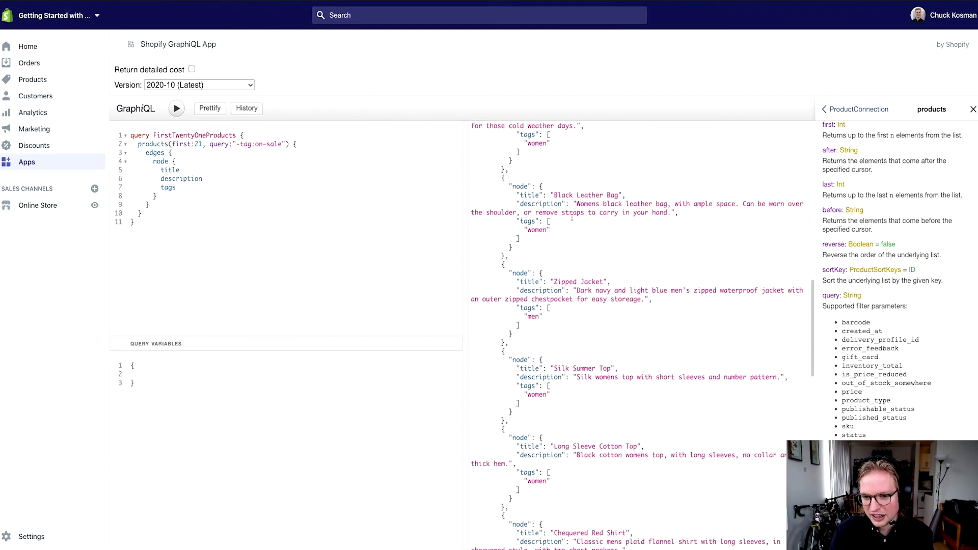
{"action": "scroll", "coordinate": [572, 218], "scroll_direction": "down", "scroll_amount": 3}
{"action": "scroll", "coordinate": [572, 218], "scroll_direction": "down", "scroll_amount": 2}
{"action": "scroll", "coordinate": [571, 220], "scroll_direction": "down", "scroll_amount": 2}
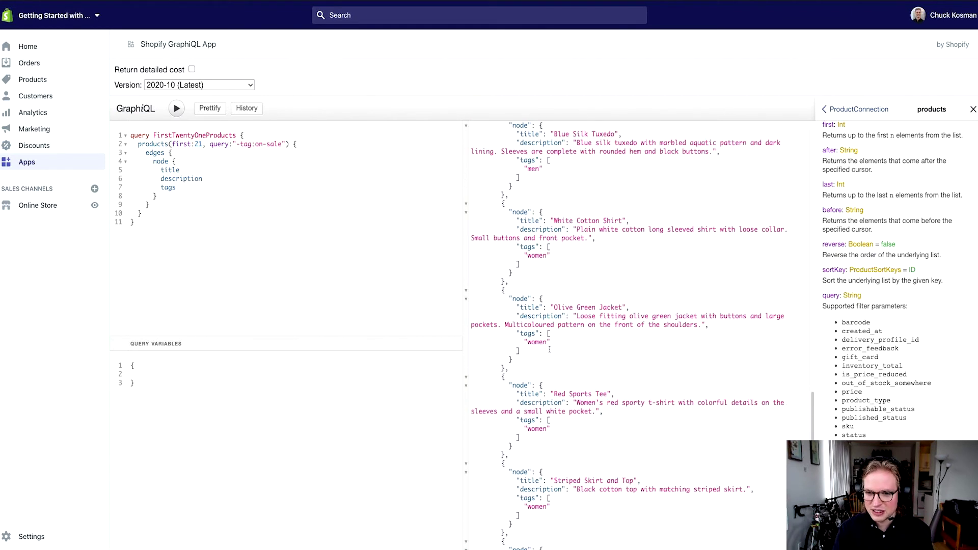
{"action": "scroll", "coordinate": [554, 339], "scroll_direction": "down", "scroll_amount": 1}
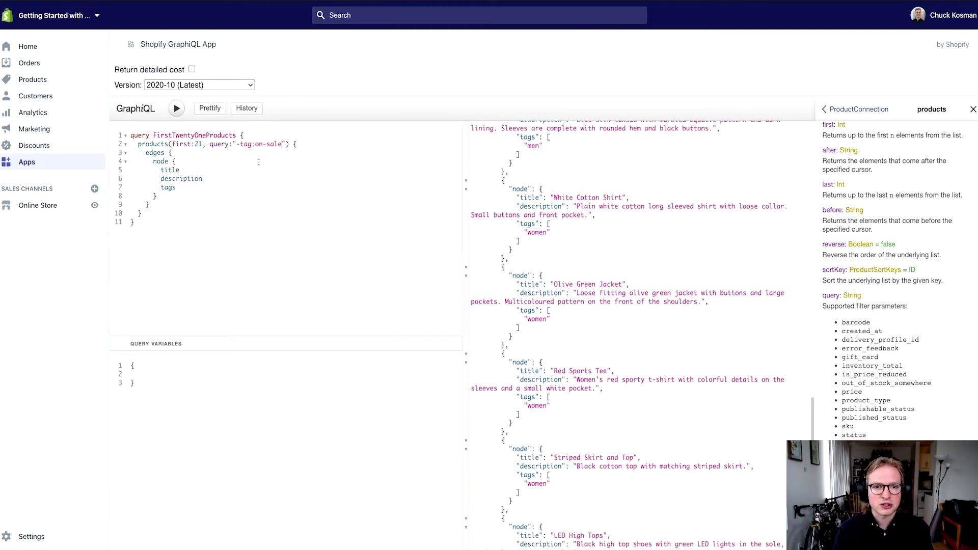
{"action": "scroll", "coordinate": [508, 324], "scroll_direction": "up", "scroll_amount": 15}
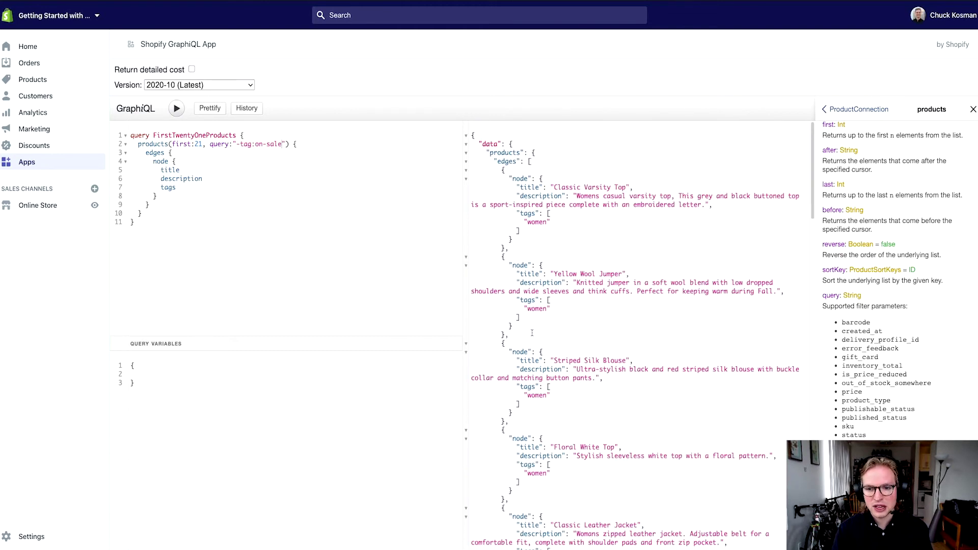
{"action": "scroll", "coordinate": [530, 333], "scroll_direction": "down", "scroll_amount": 5}
{"action": "scroll", "coordinate": [532, 333], "scroll_direction": "down", "scroll_amount": 5}
{"action": "scroll", "coordinate": [531, 333], "scroll_direction": "down", "scroll_amount": 5}
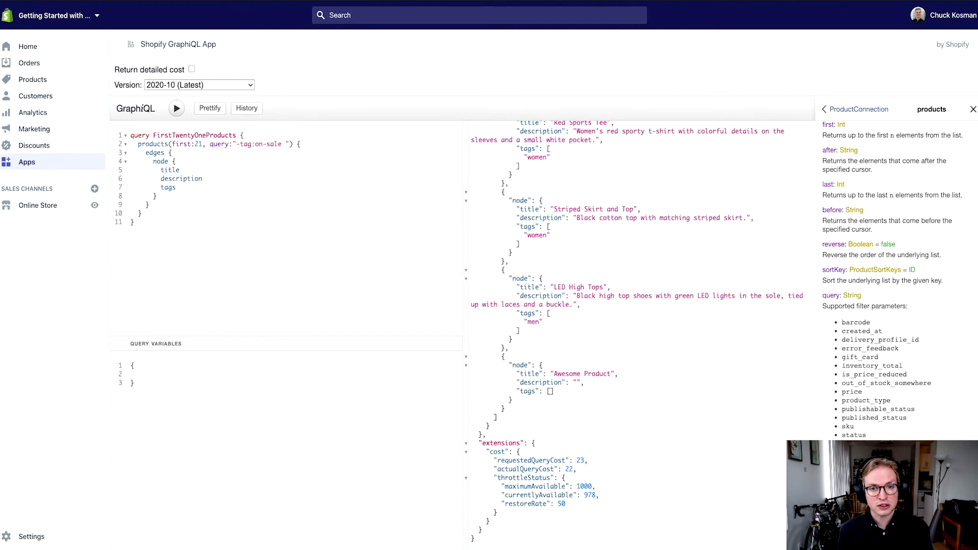
{"action": "type", "text": "AND"}
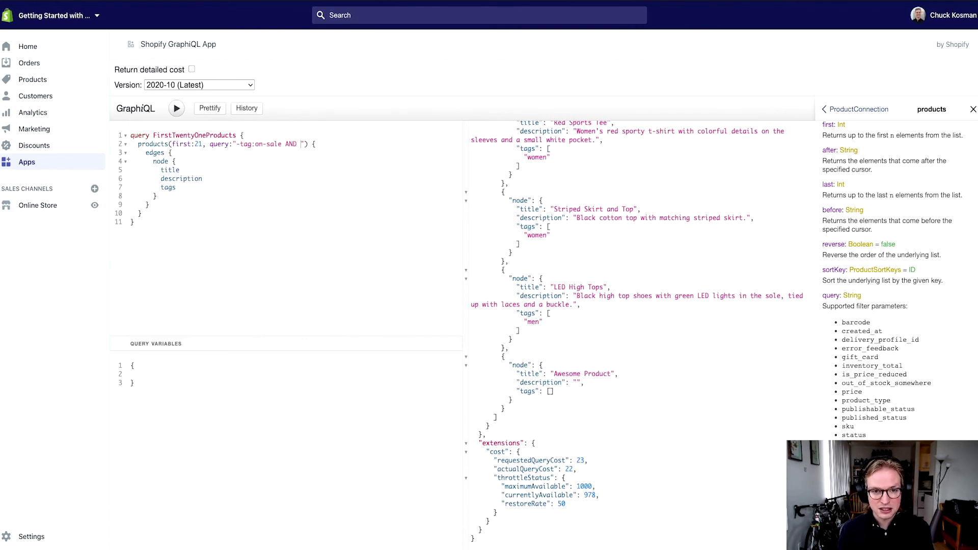
{"action": "type", "text": " tag"}
{"action": "type", "text": ":men"}
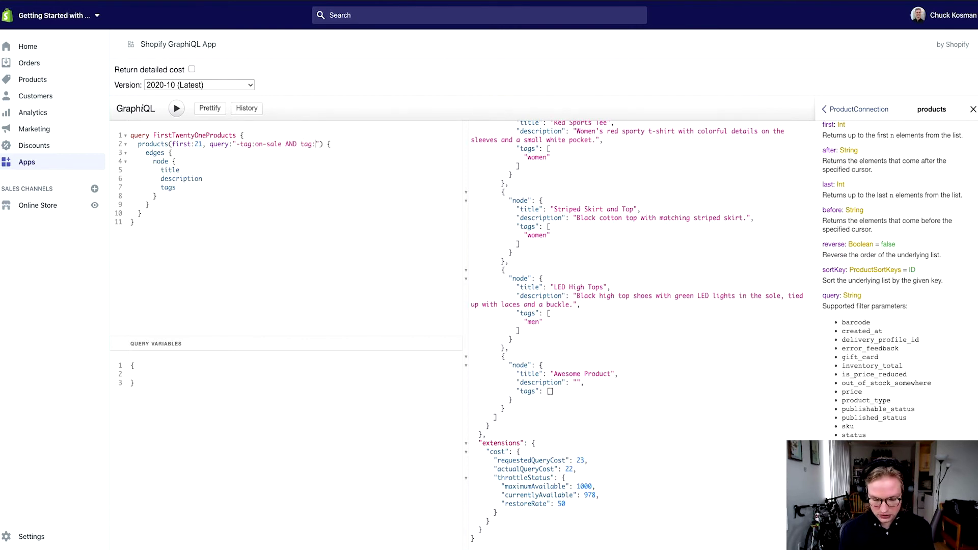
- Run the query with "-tag:on-sale AND tag:men" and highlight the on-sale exclusion
{"action": "key", "text": "ctrl+Return"}
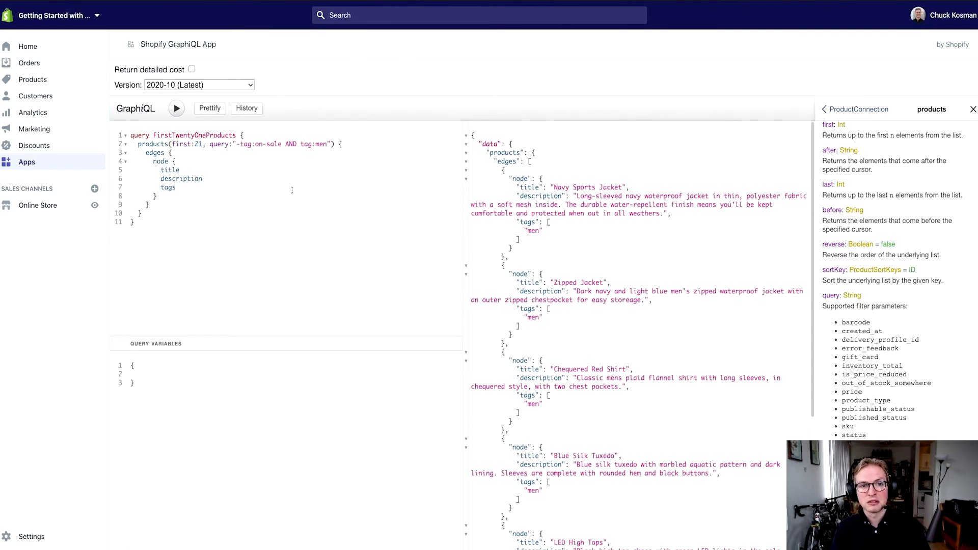
{"action": "left_click_drag", "start_coordinate": [236, 144], "coordinate": [282, 144]}
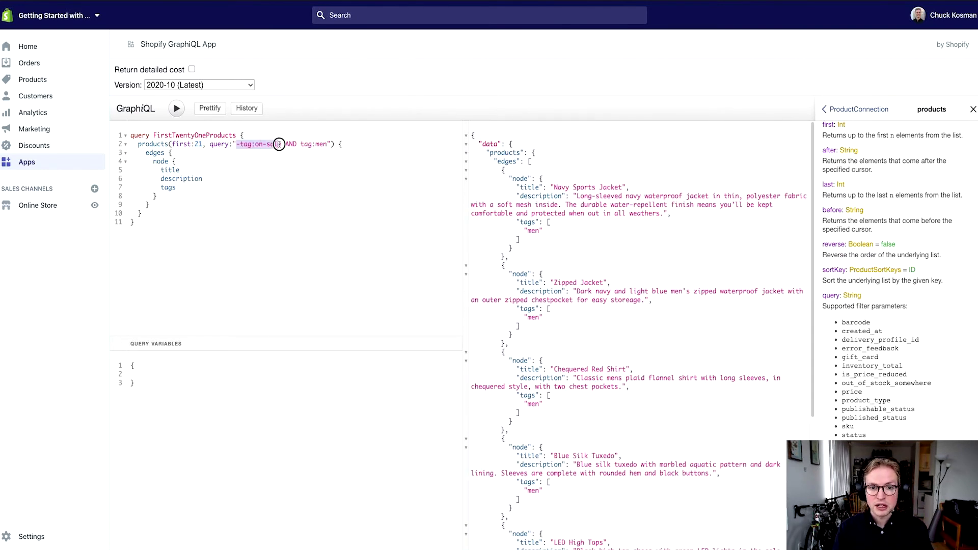